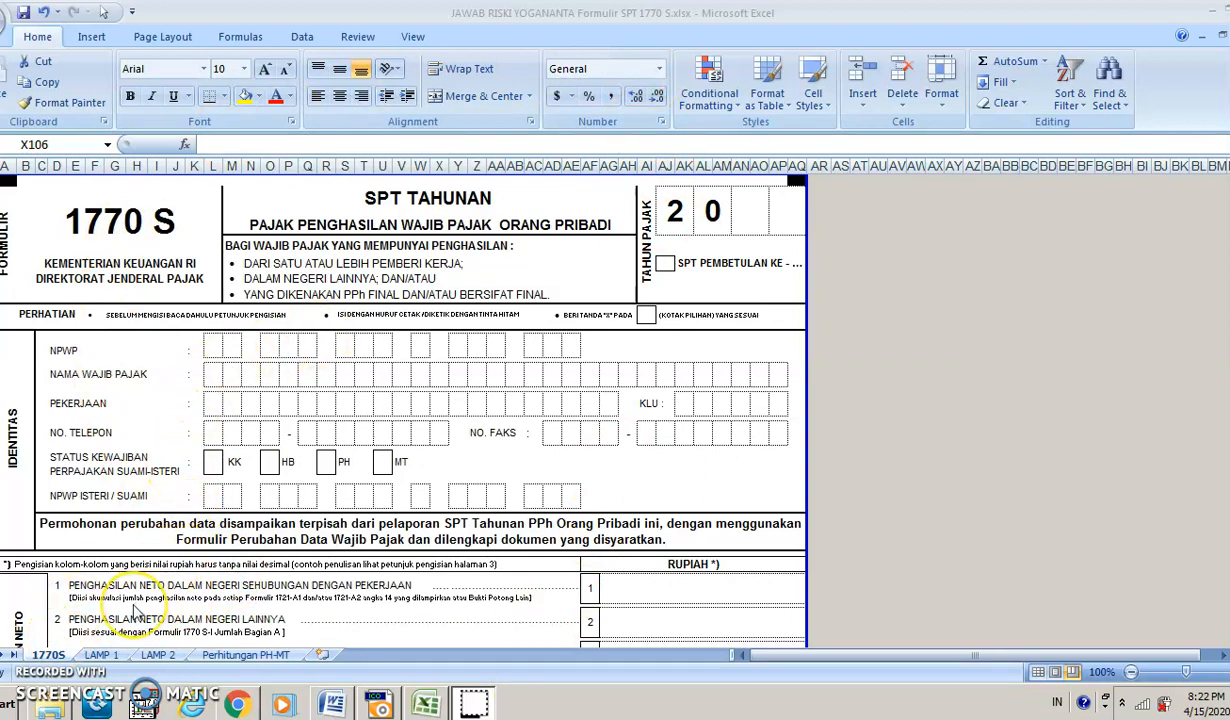
- Review sections A, B and C of the 1770 S-I attachment on the LAMP 1 sheet
left_click(100, 655)
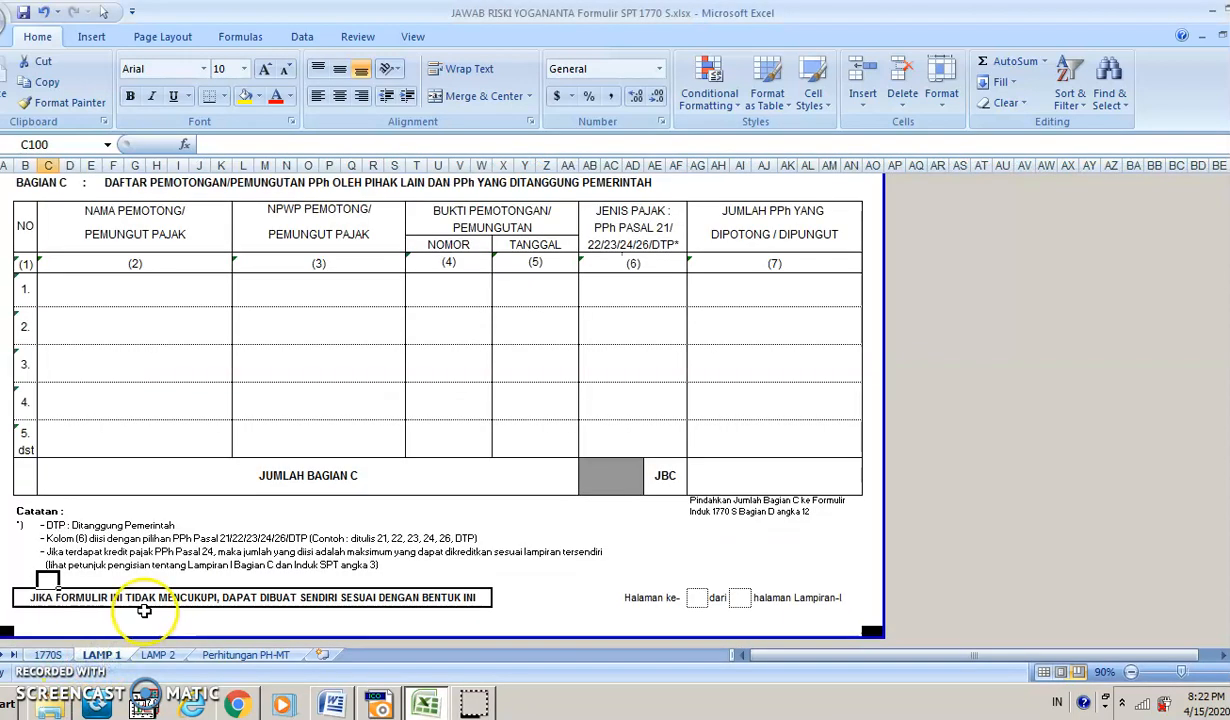
scroll(110, 560, "up", 15)
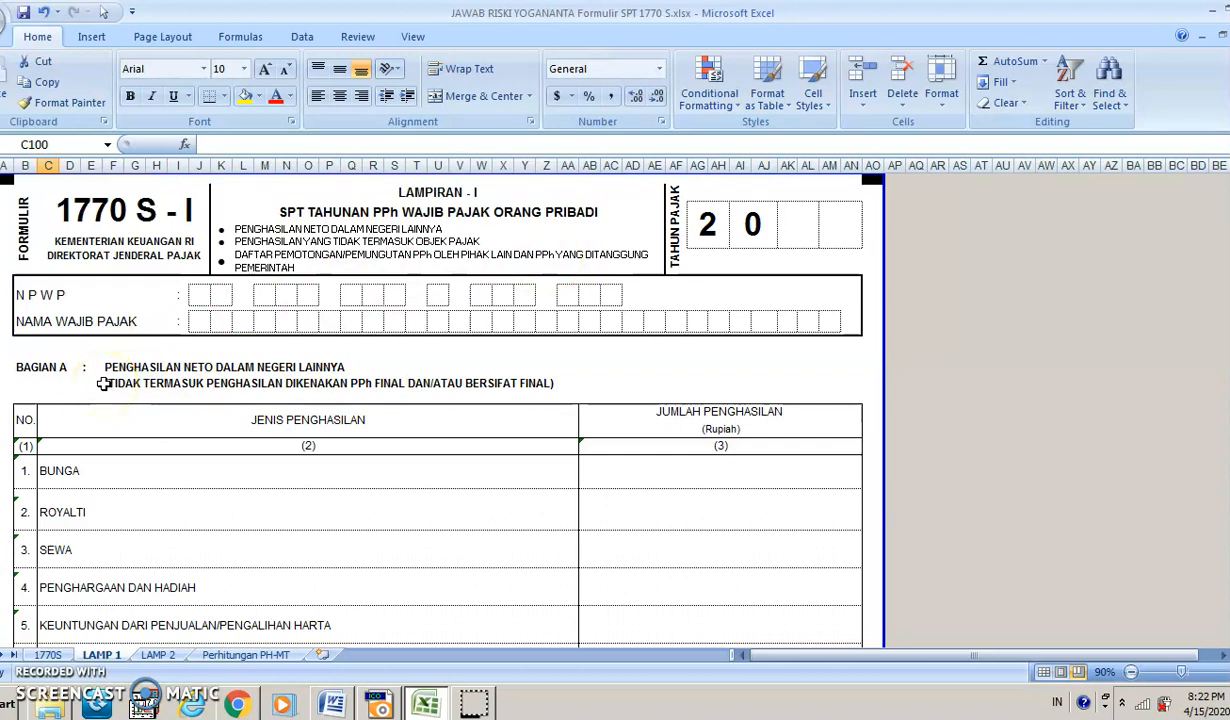
scroll(96, 390, "down", 3)
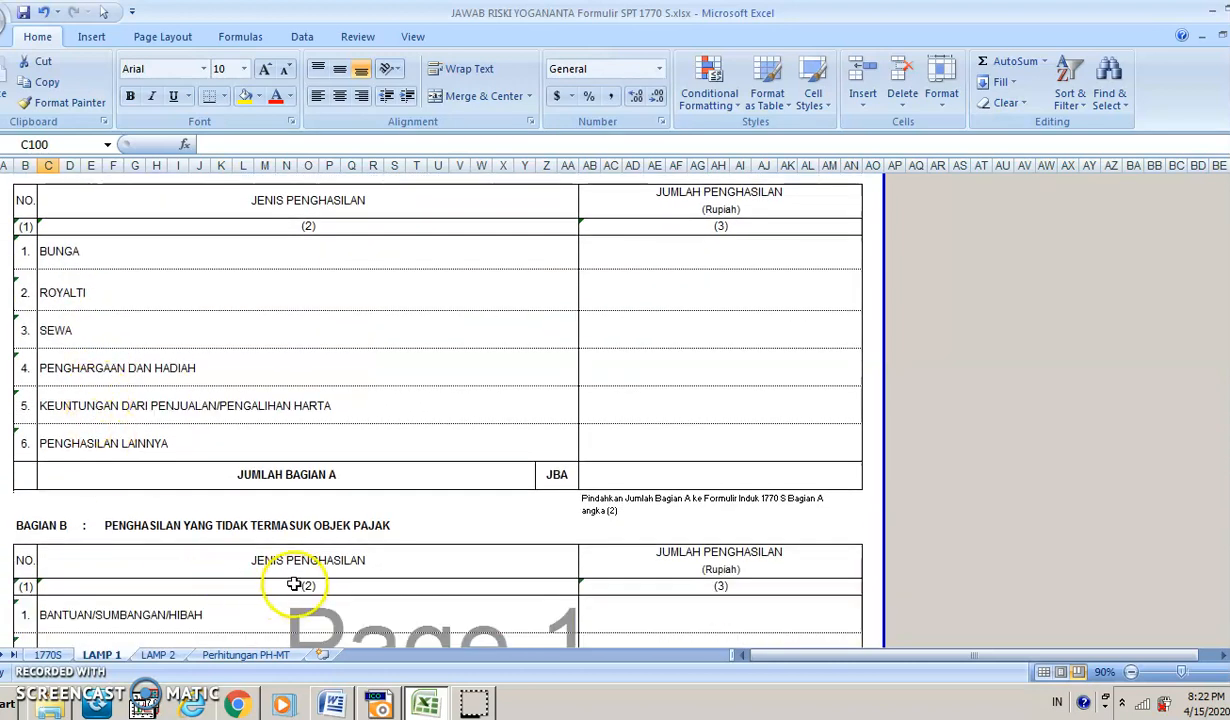
scroll(327, 545, "down", 1)
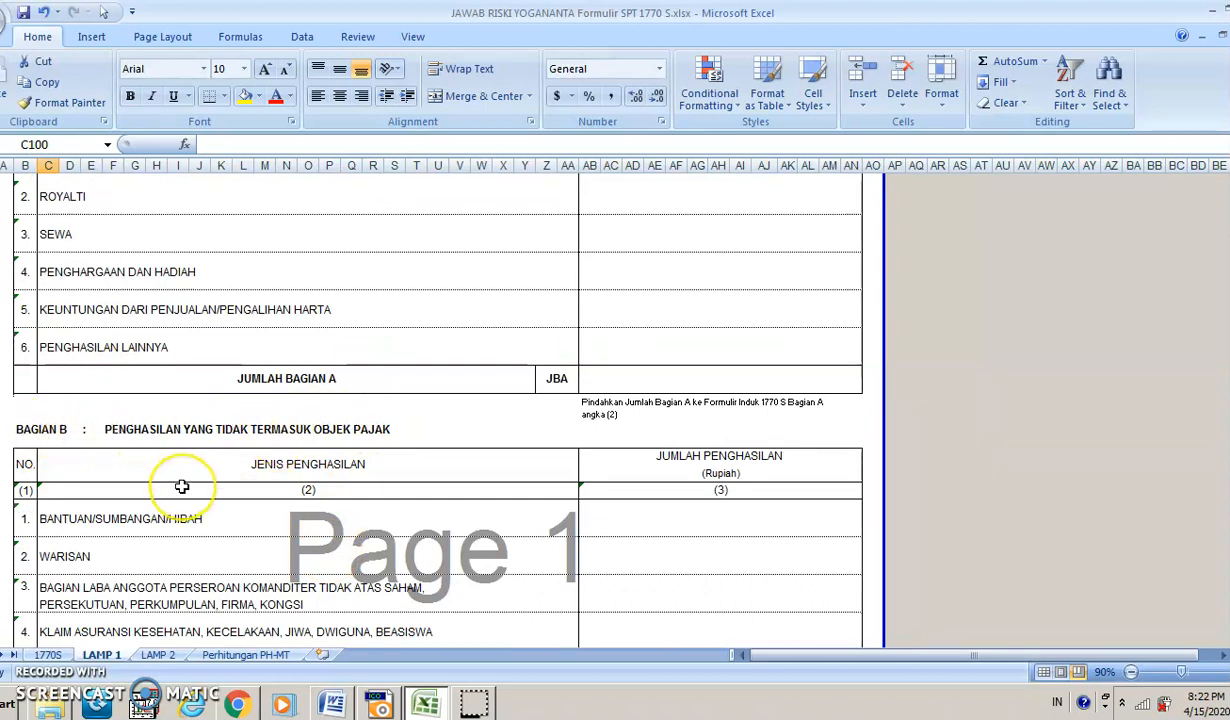
scroll(182, 487, "down", 1)
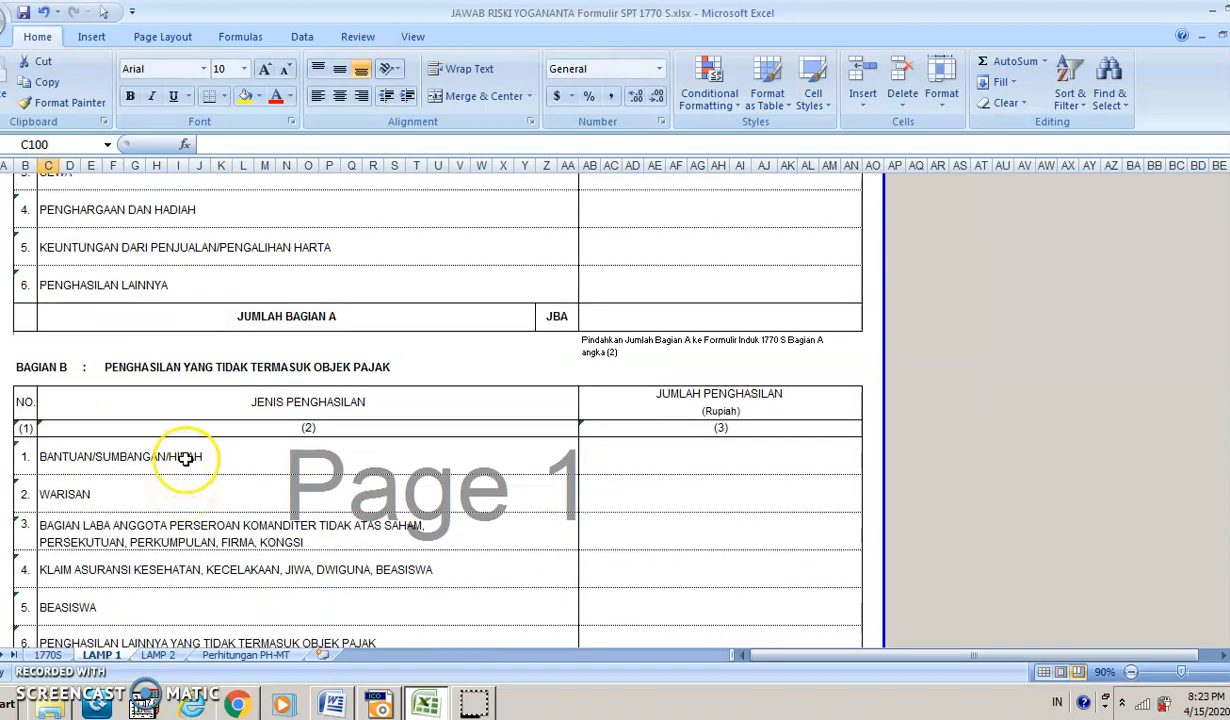
scroll(159, 577, "down", 3)
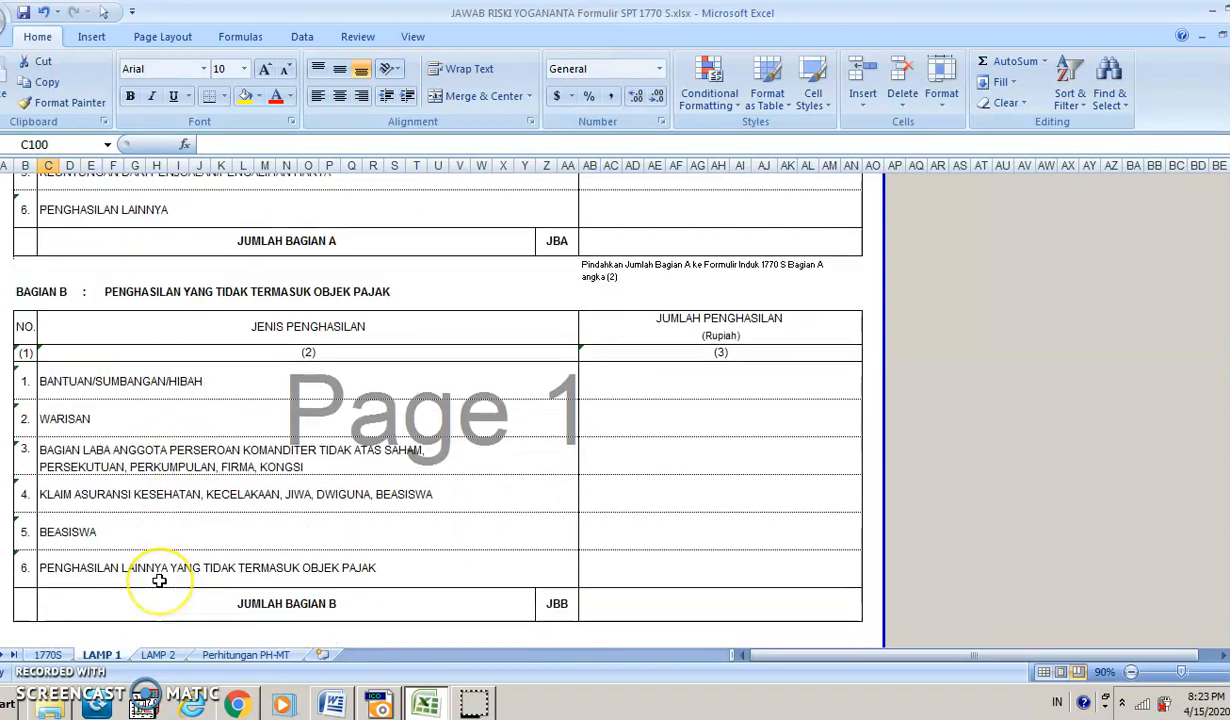
scroll(159, 580, "down", 1)
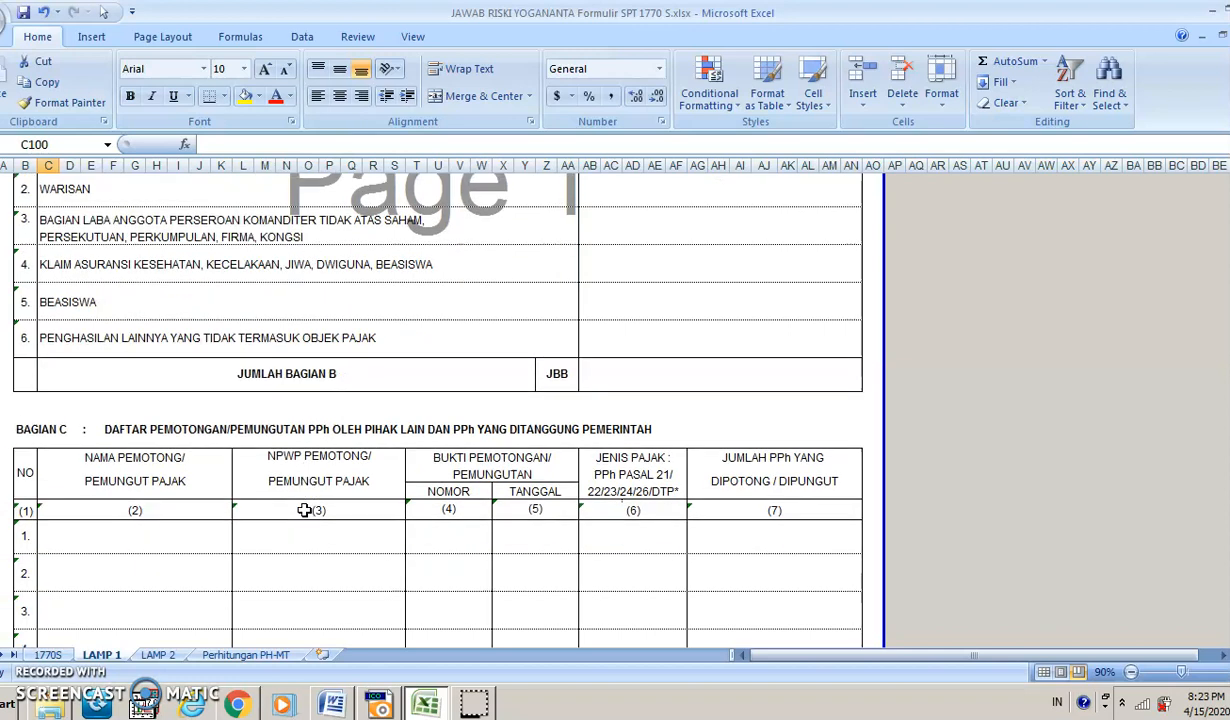
scroll(290, 509, "down", 1)
scroll(136, 524, "down", 3)
scroll(136, 527, "down", 2)
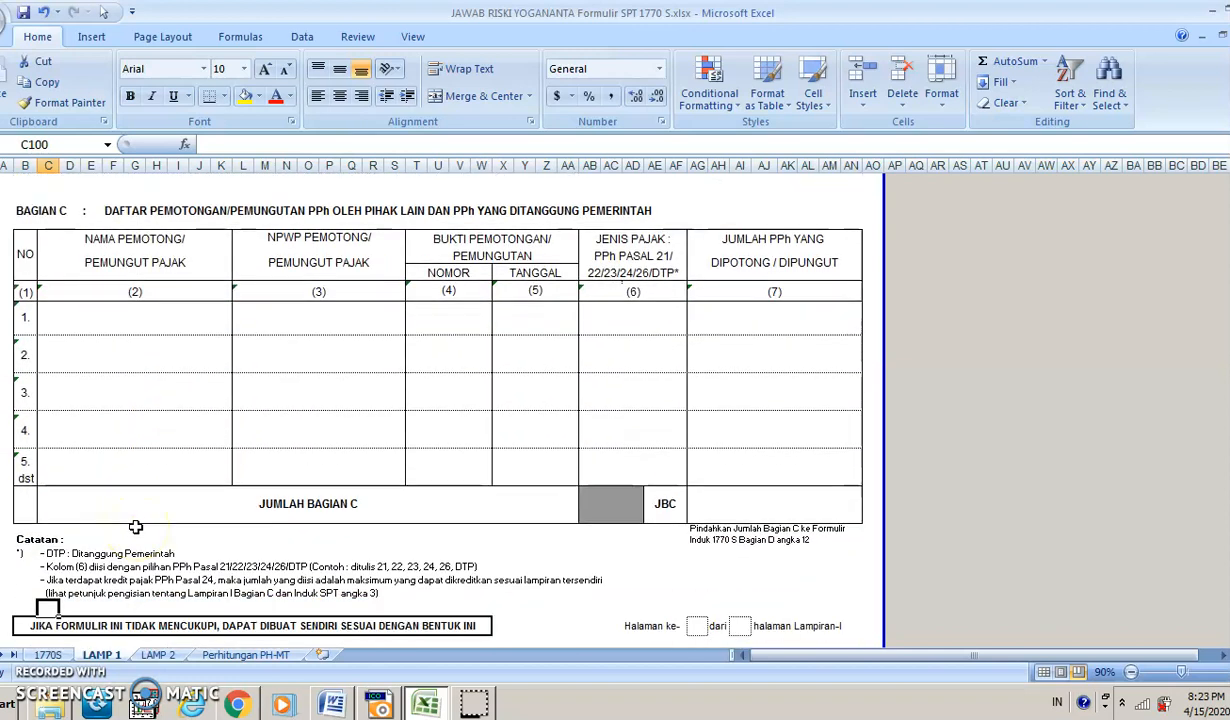
scroll(136, 527, "up", 2)
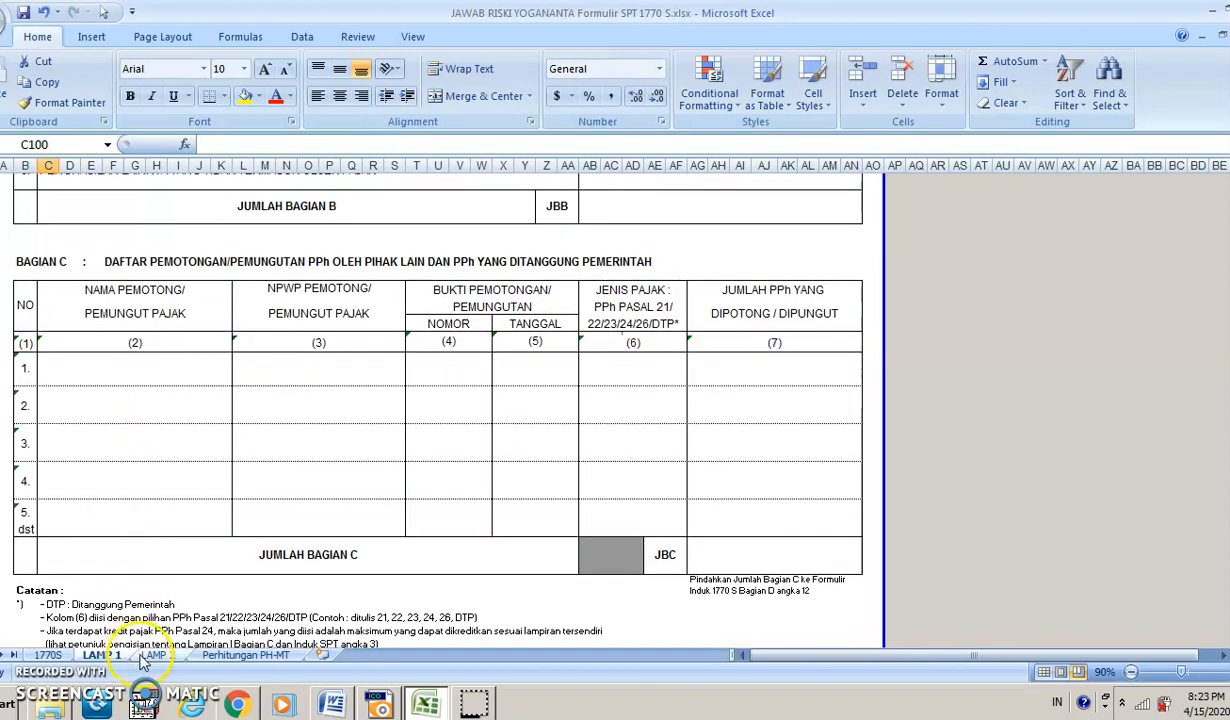
- Review the 1770 S-II attachment on the LAMP 2 sheet, from the taxpayer identity through final-taxed income, assets, debts and family members
left_click(143, 655)
scroll(147, 633, "up", 2)
scroll(147, 633, "up", 4)
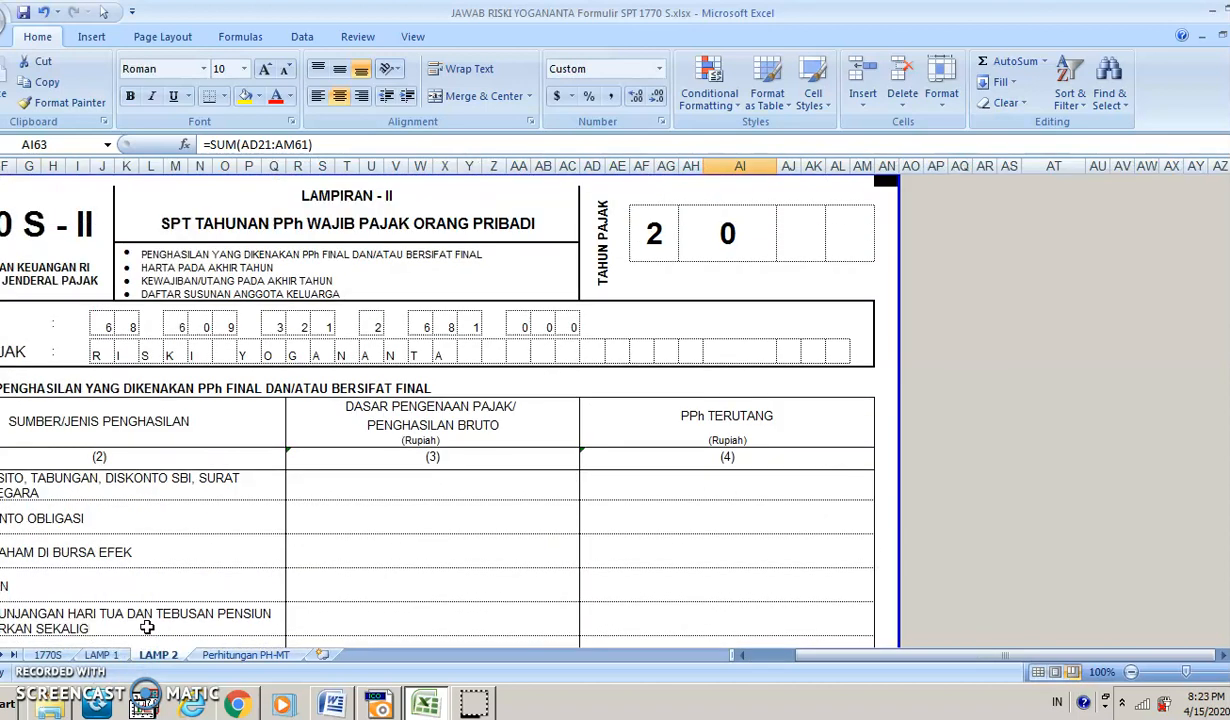
left_click_drag(810, 651, 750, 647)
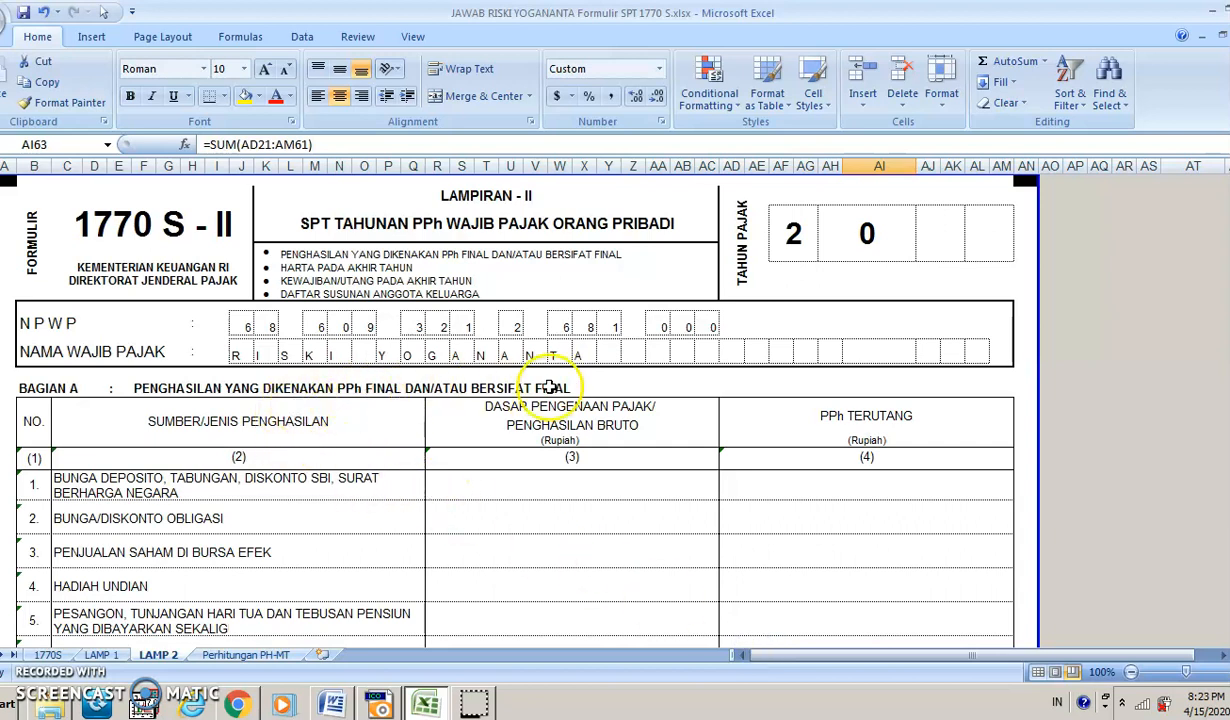
scroll(165, 445, "down", 5)
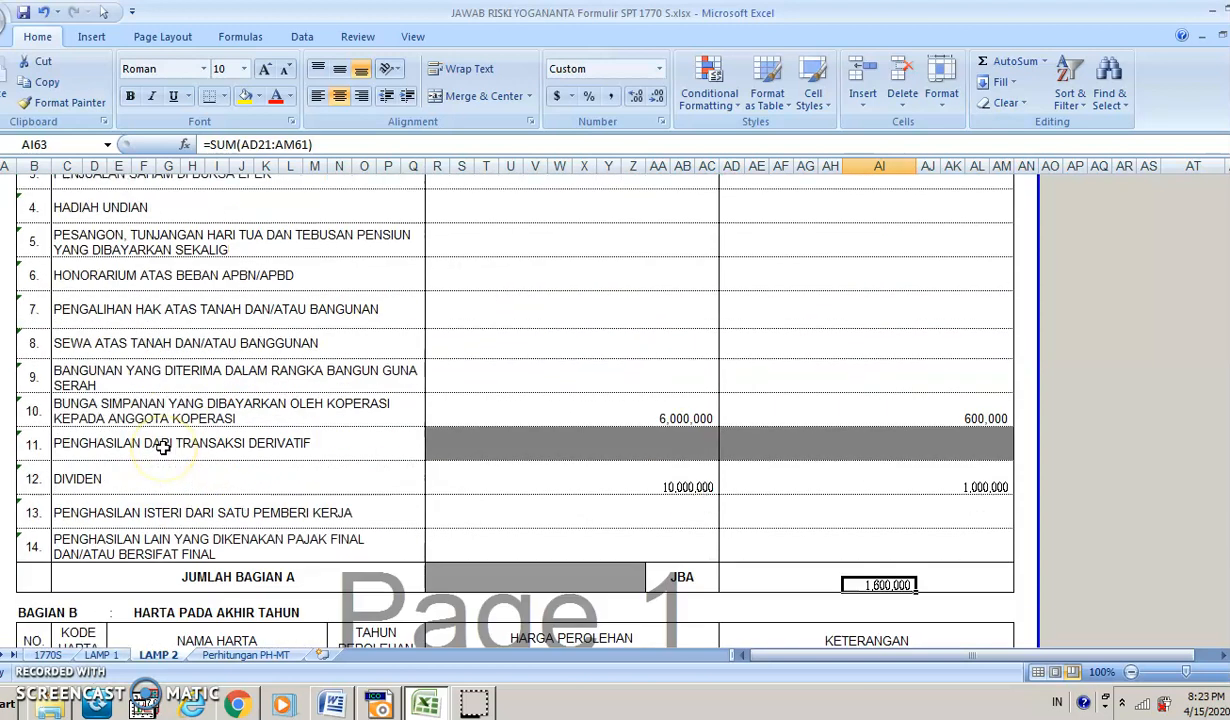
scroll(163, 447, "down", 1)
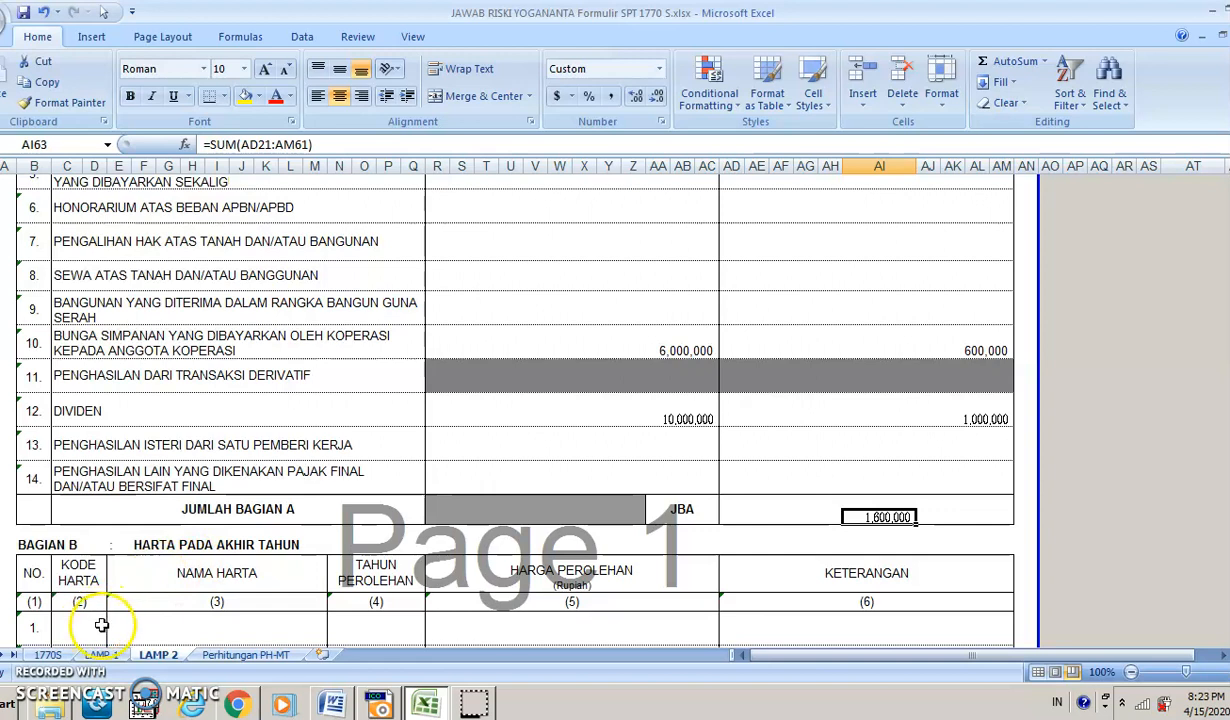
scroll(100, 590, "down", 1)
scroll(110, 600, "down", 2)
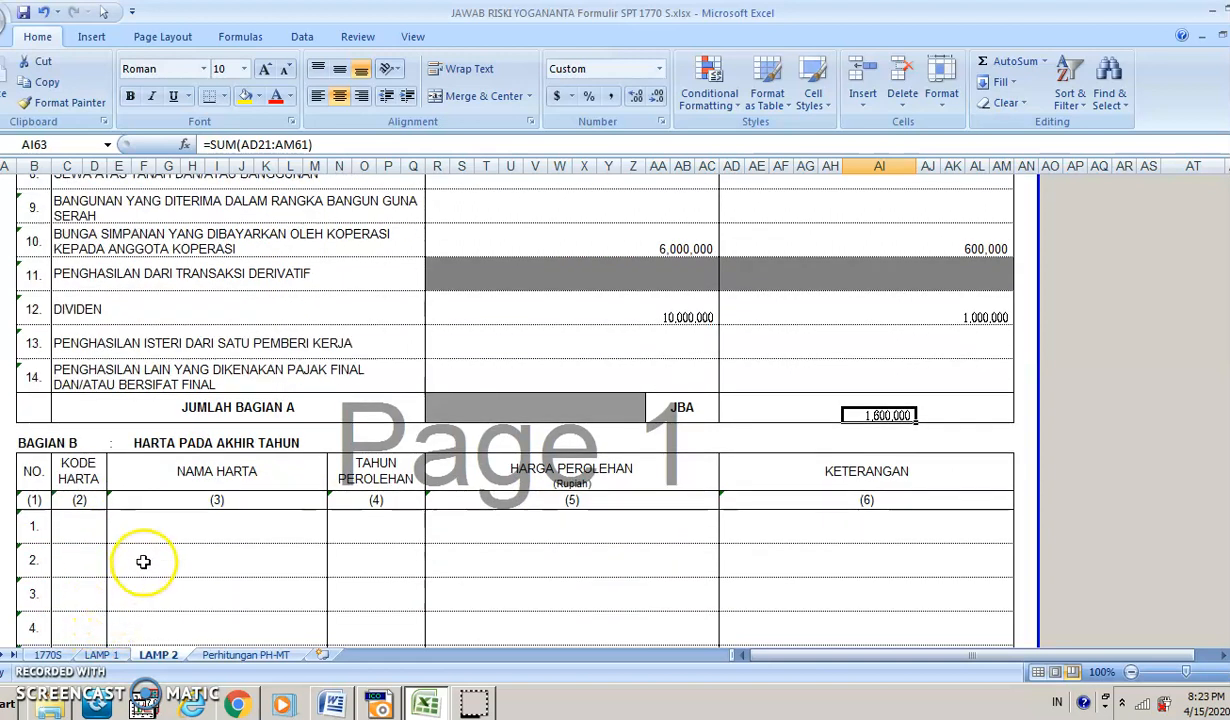
scroll(178, 500, "down", 3)
scroll(180, 501, "down", 3)
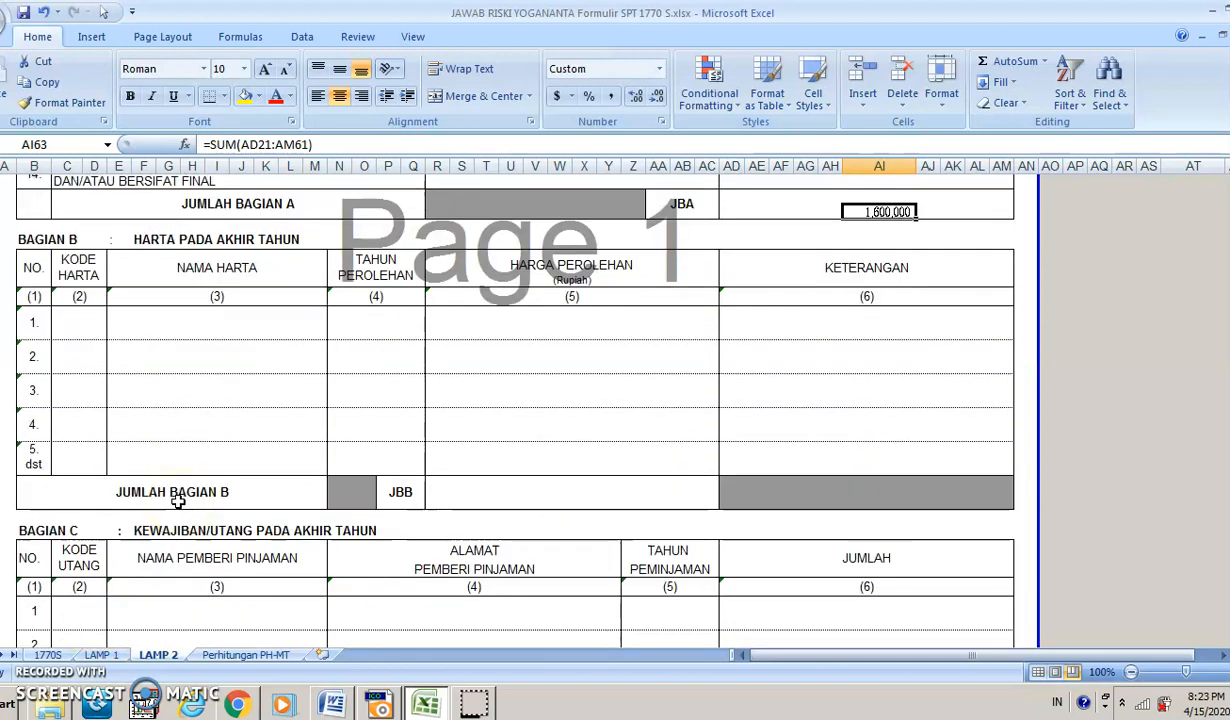
left_click(175, 520)
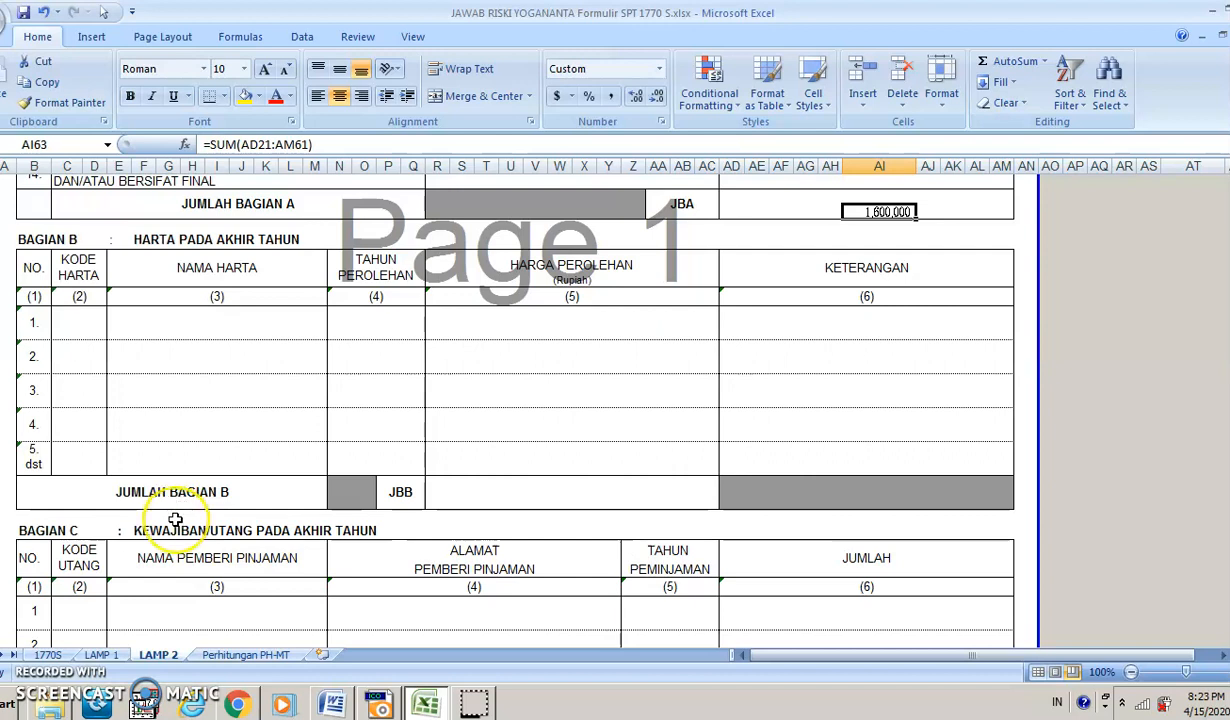
scroll(175, 520, "down", 10)
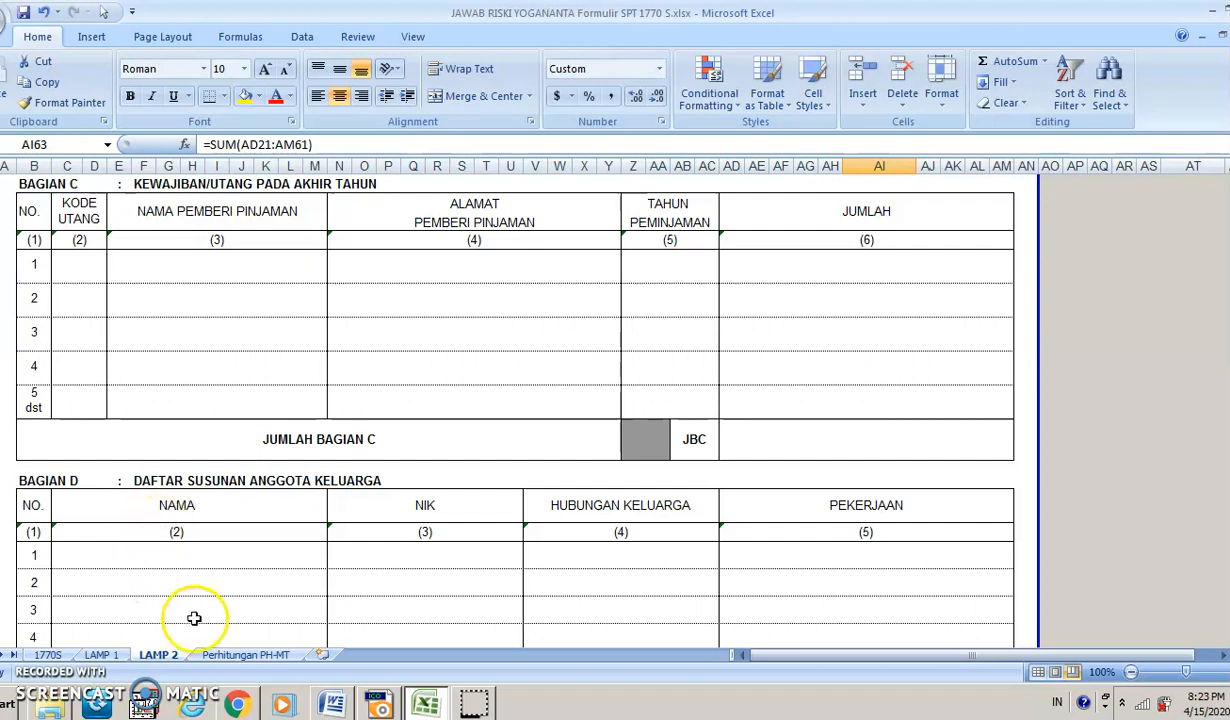
- Examine the spouses' separate tax calculation form on the Perhitungan PH-MT sheet
left_click(232, 655)
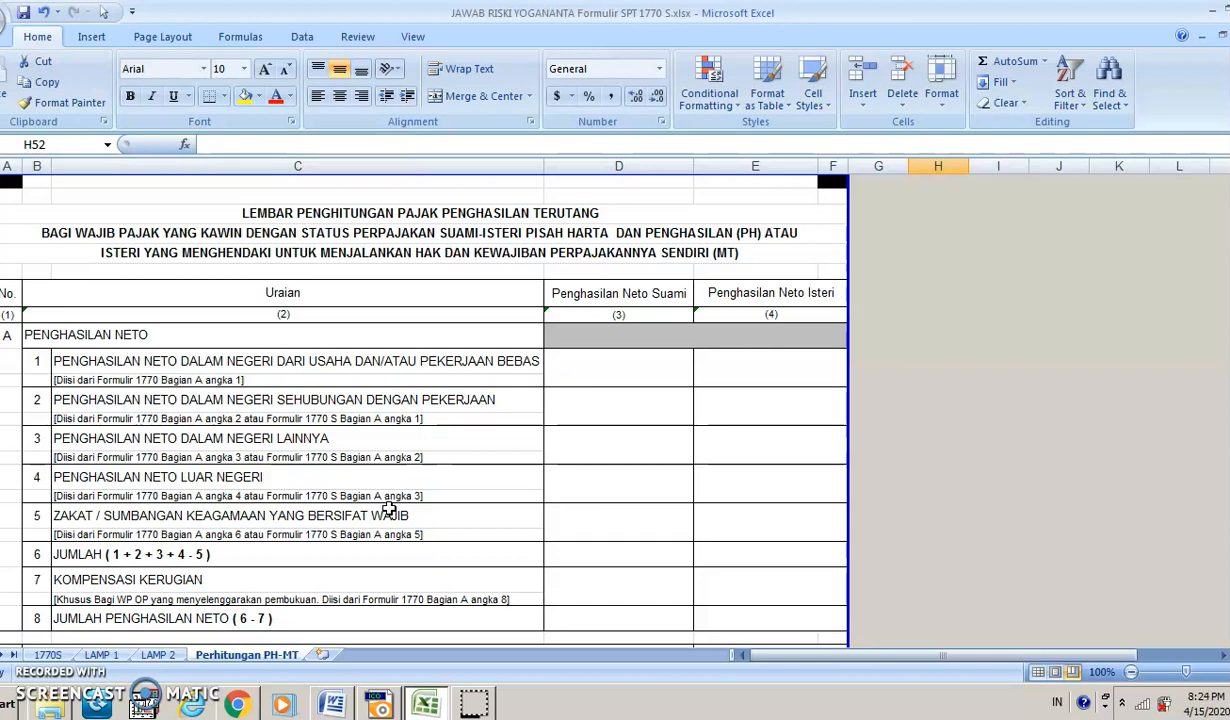
scroll(389, 510, "down", 2)
scroll(389, 510, "up", 2)
- Arrange the Word document Soal pertemuan 9.docx beside the Excel workbook, with the workbook showing the start of the LAMP 2 sheet
left_click(330, 705)
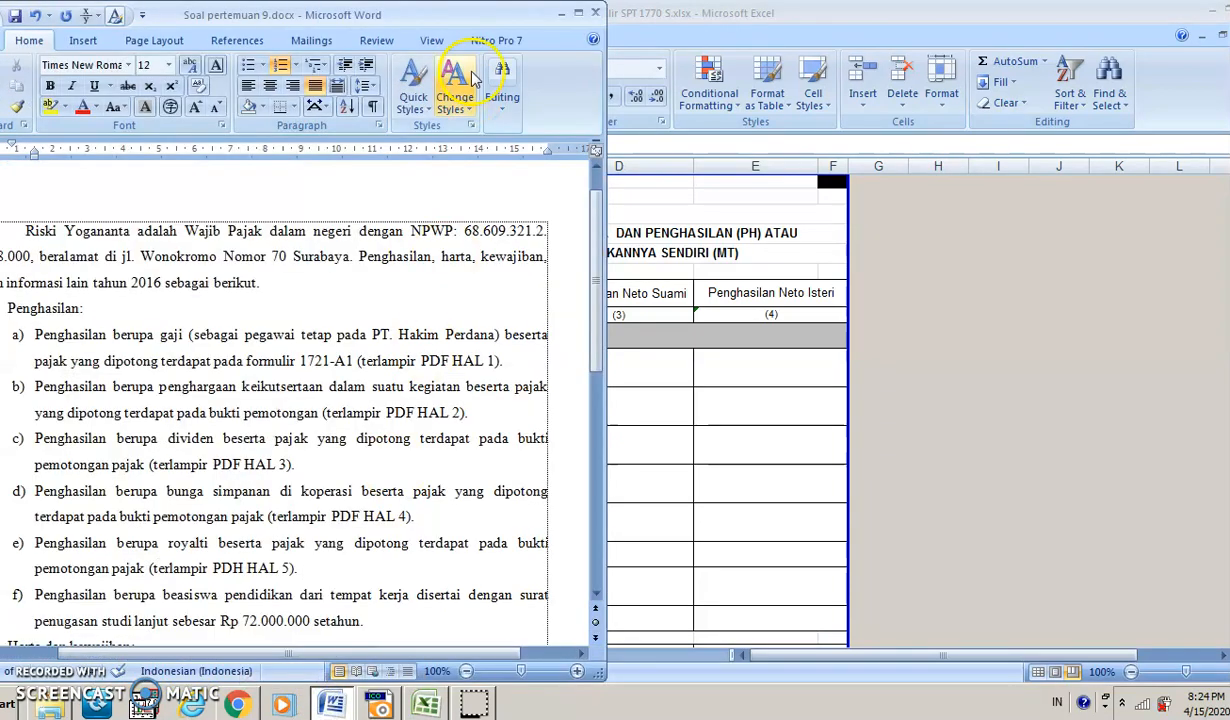
left_click(1203, 12)
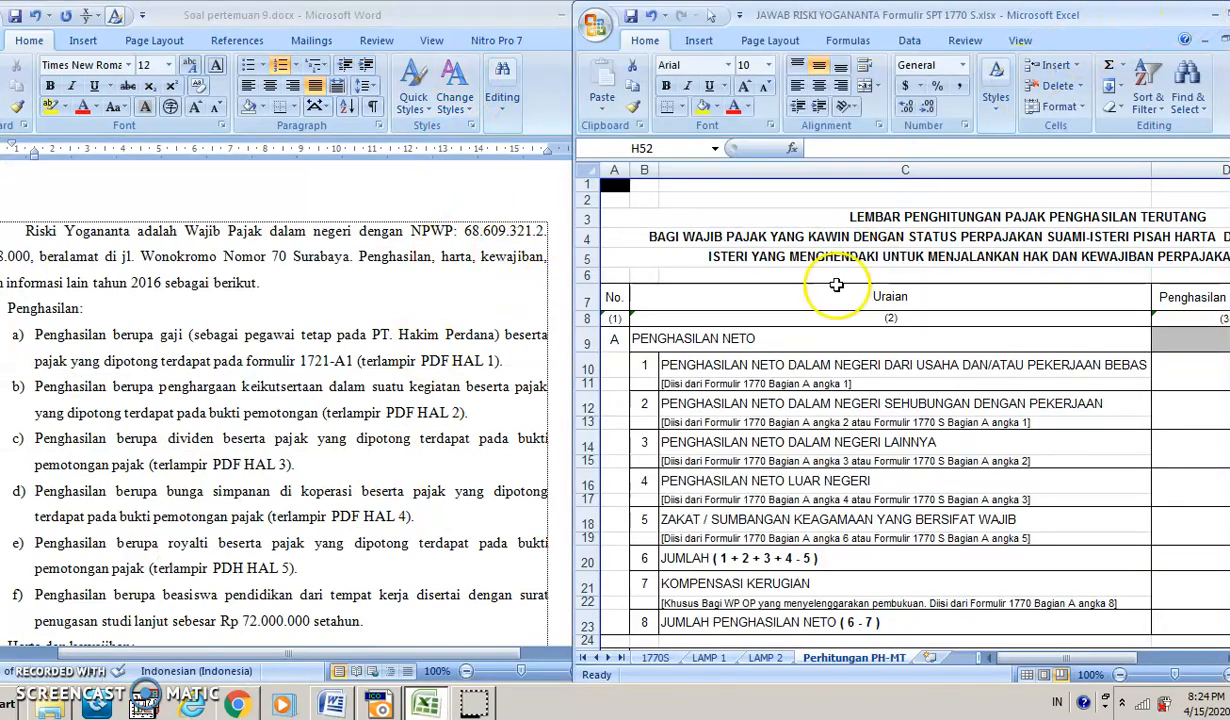
left_click(765, 657)
scroll(771, 539, "up", 5)
scroll(771, 539, "up", 18)
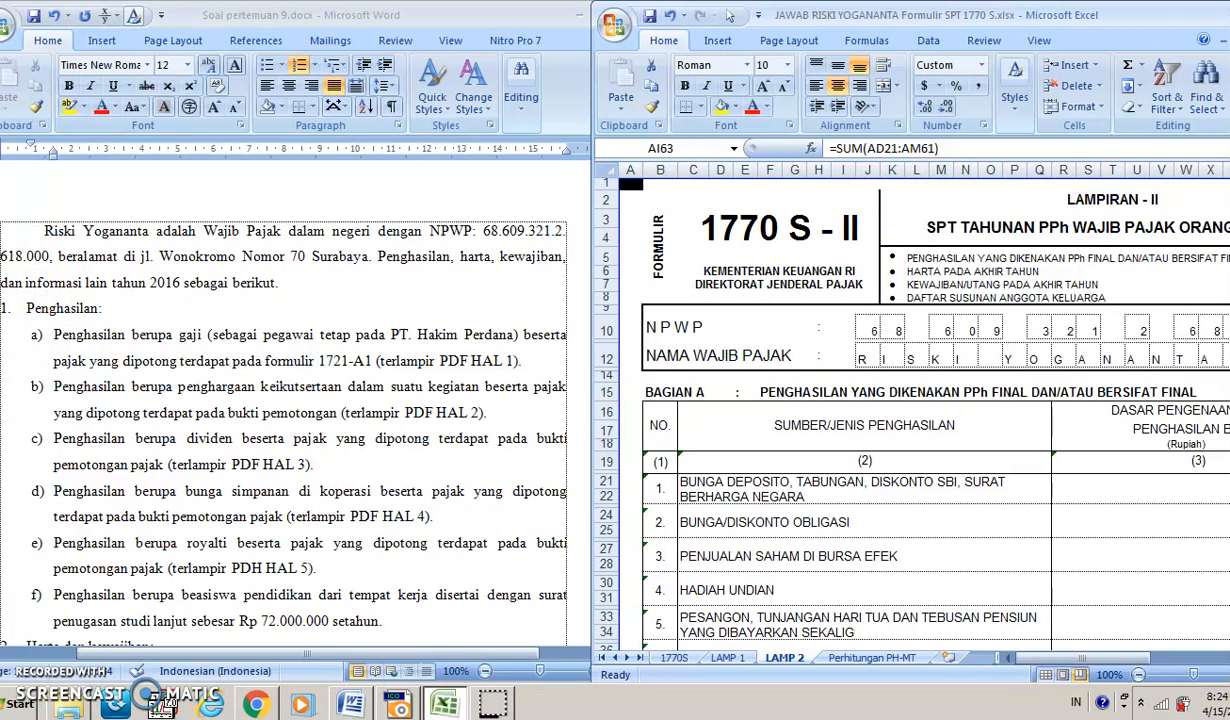
left_click(155, 238)
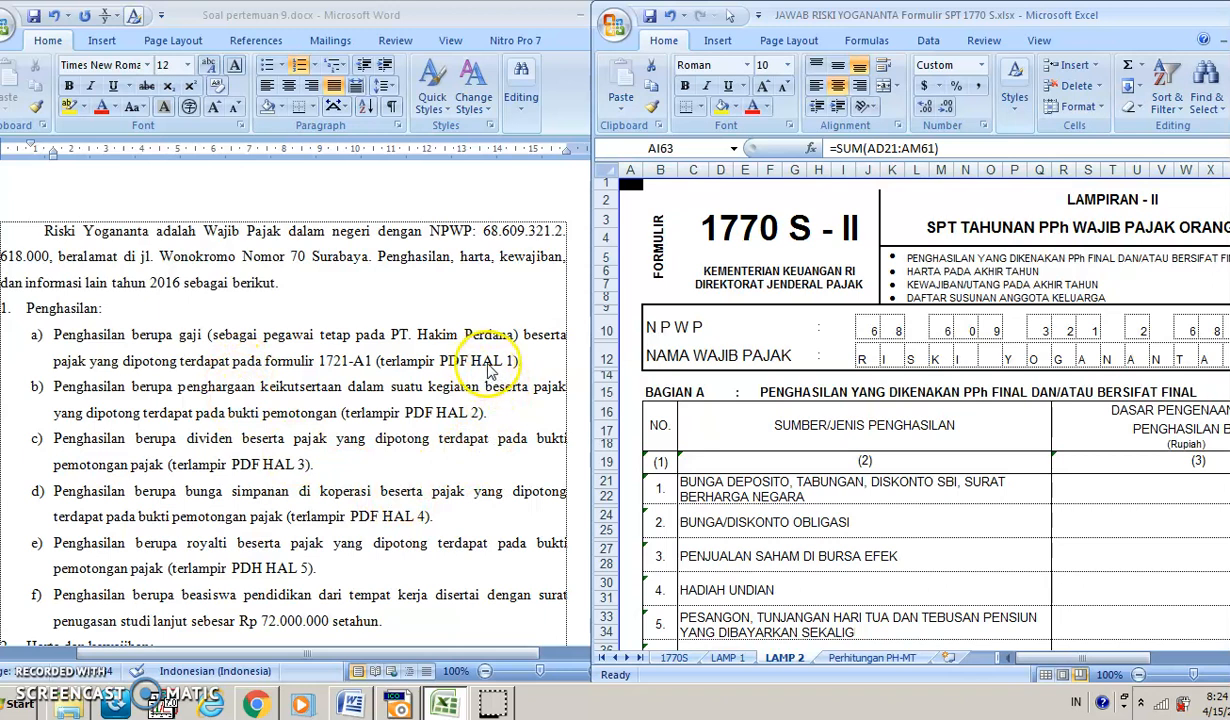
- Switch to soal pengisian SPT.pdf in Nitro Pro and examine the Formulir 1721-A1 salary withholding slip on page 1
left_click(398, 704)
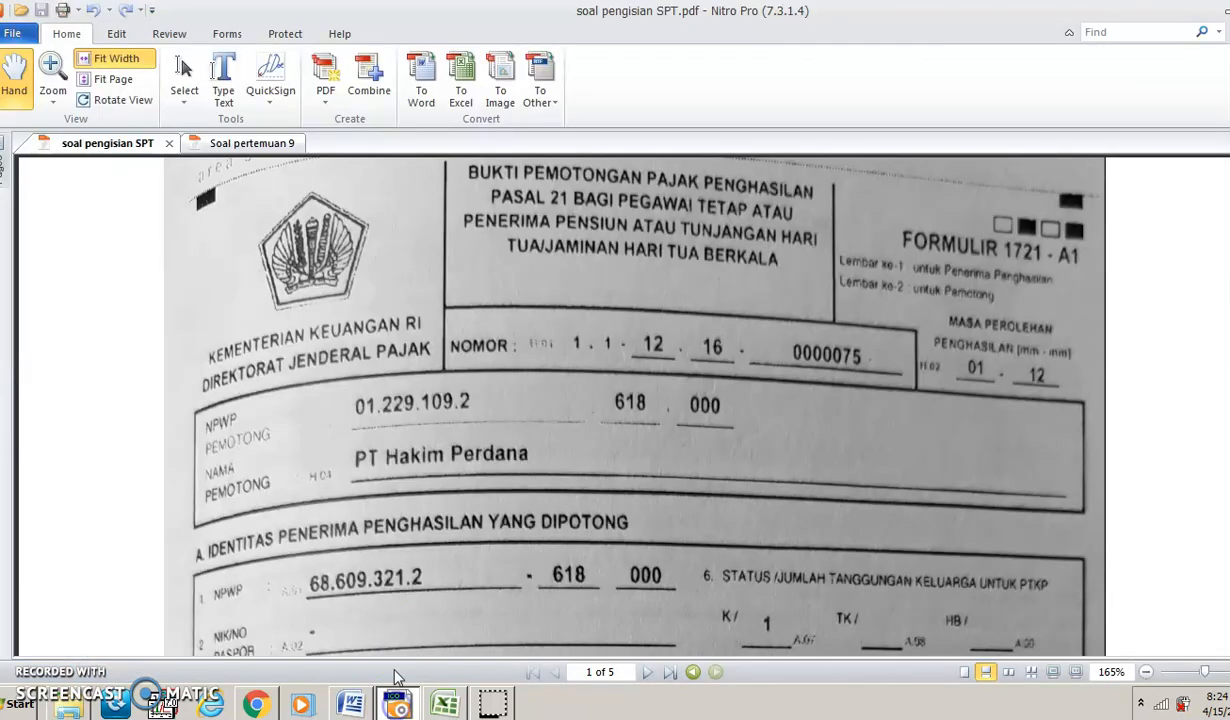
scroll(330, 272, "down", 3)
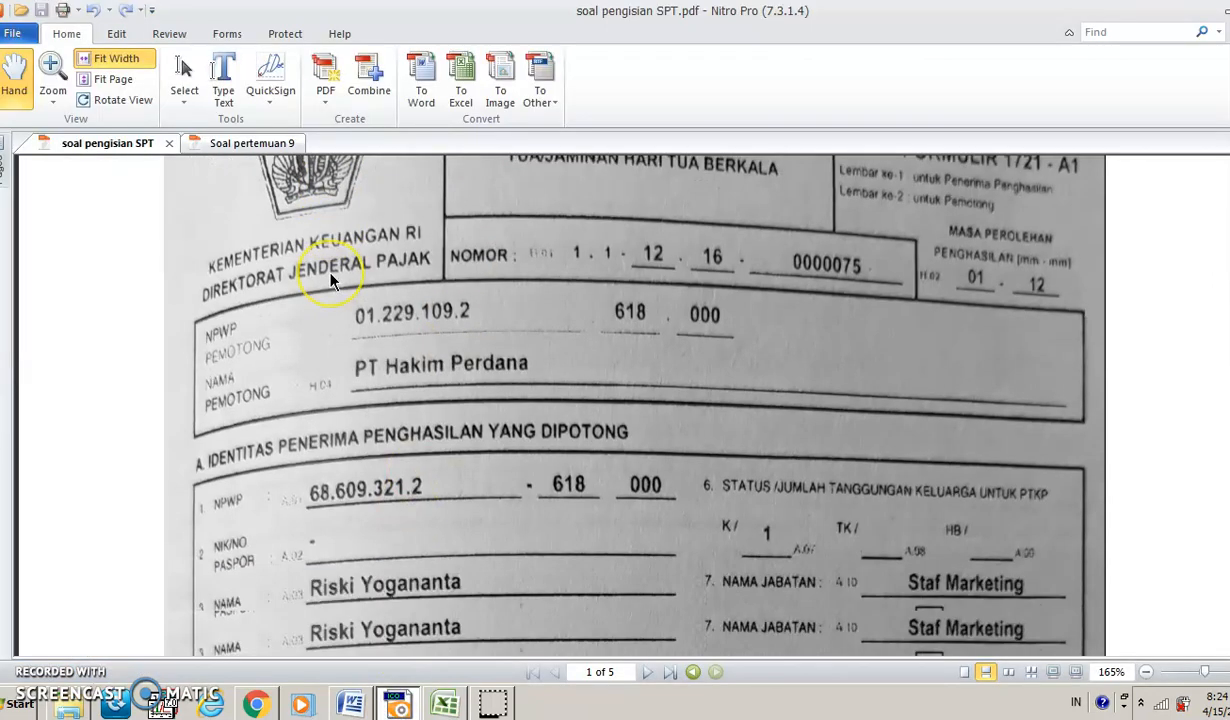
scroll(562, 290, "up", 5)
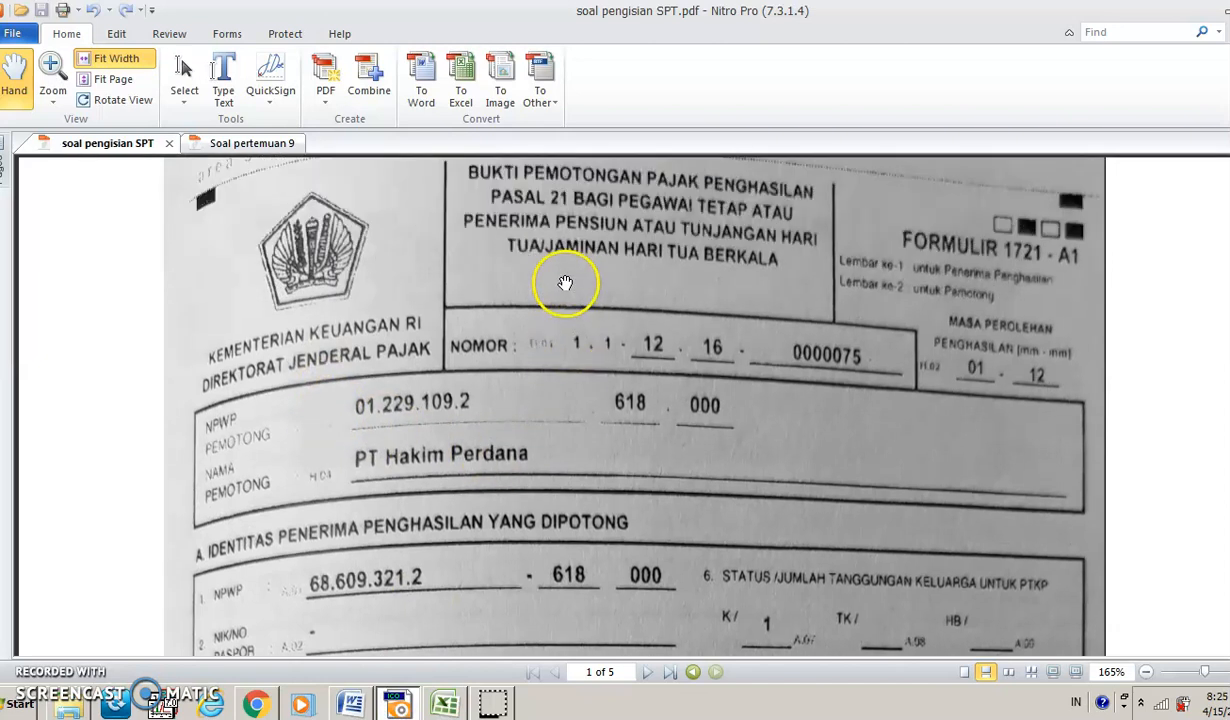
scroll(563, 285, "down", 5)
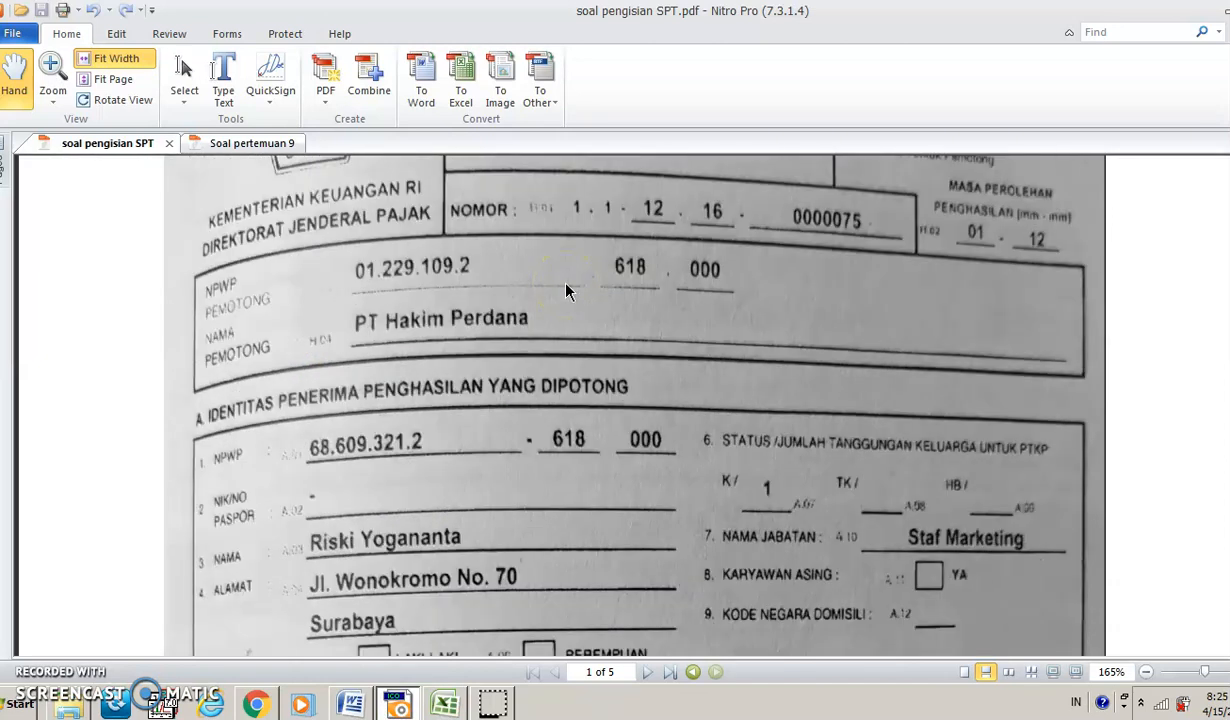
scroll(566, 290, "down", 8)
scroll(566, 291, "down", 13)
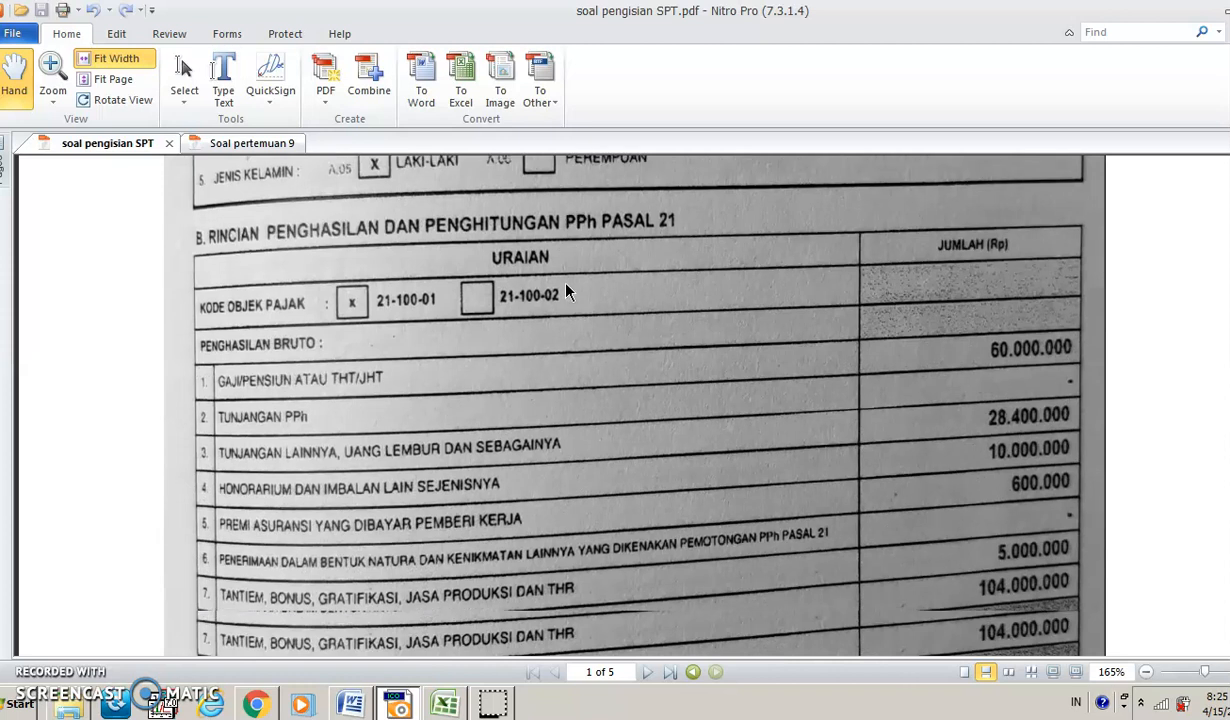
scroll(566, 291, "down", 5)
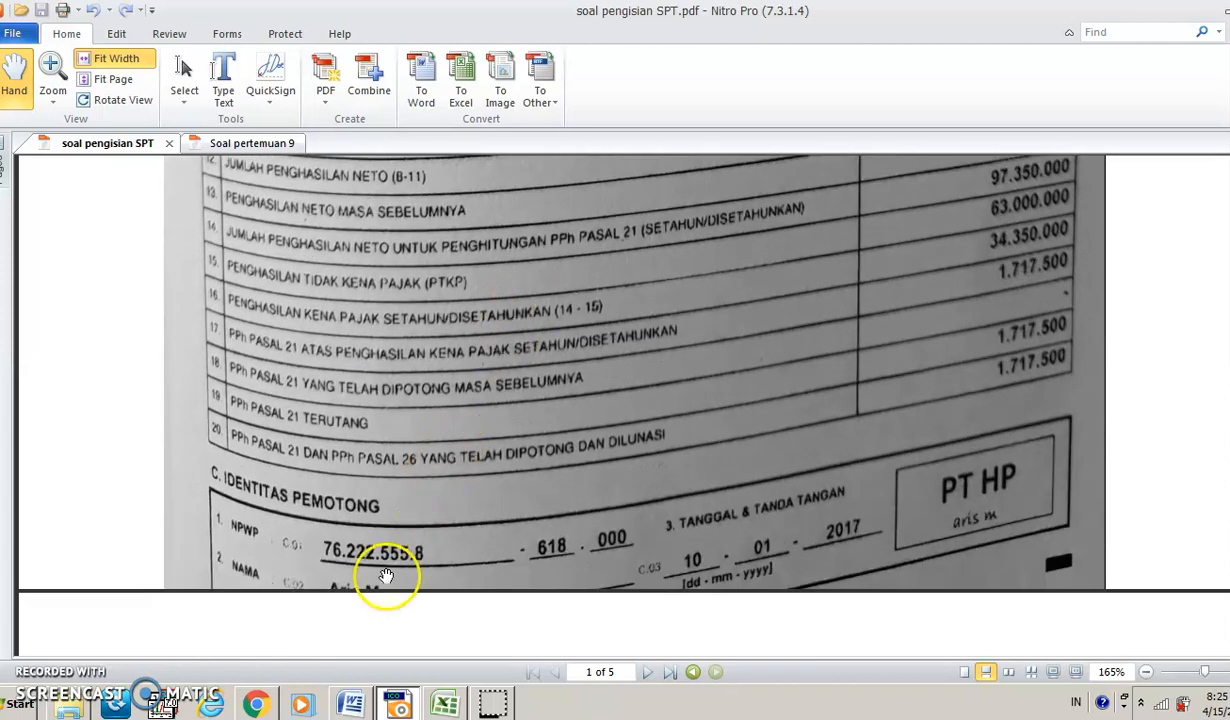
scroll(386, 578, "up", 10)
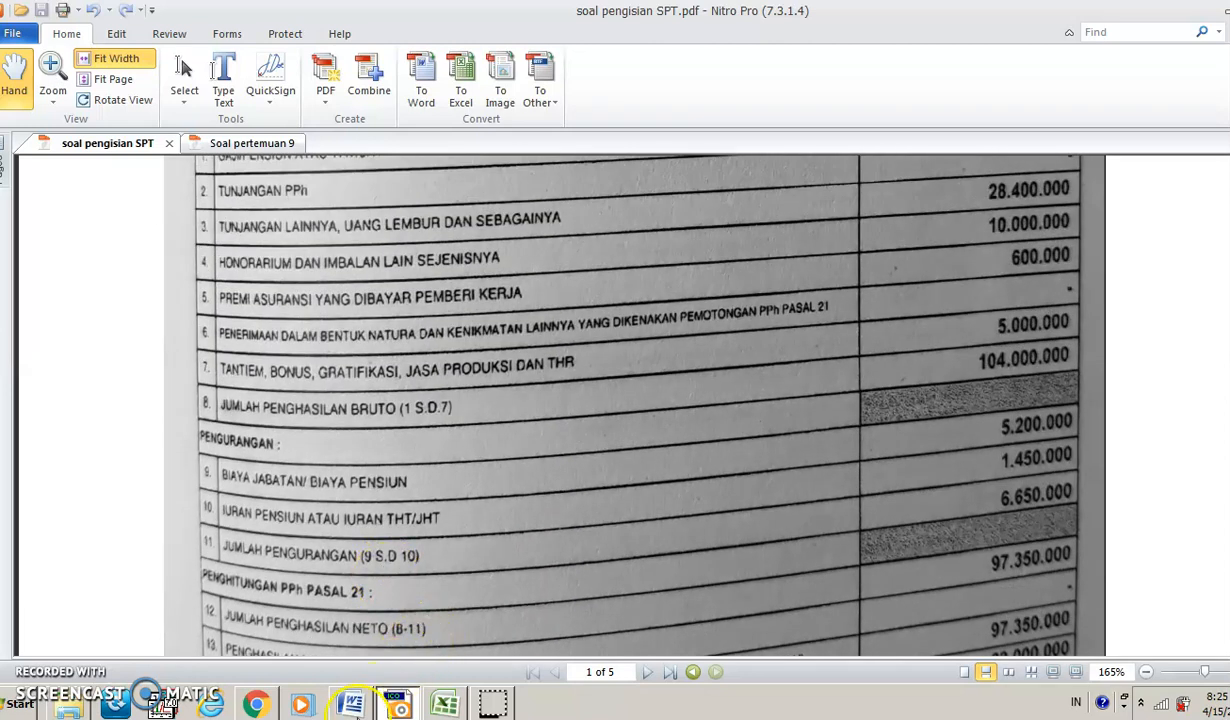
- Compare the income items in the Word case document with the Formulir 1721-VI withholding slip on page 2 of the PDF
left_click(350, 703)
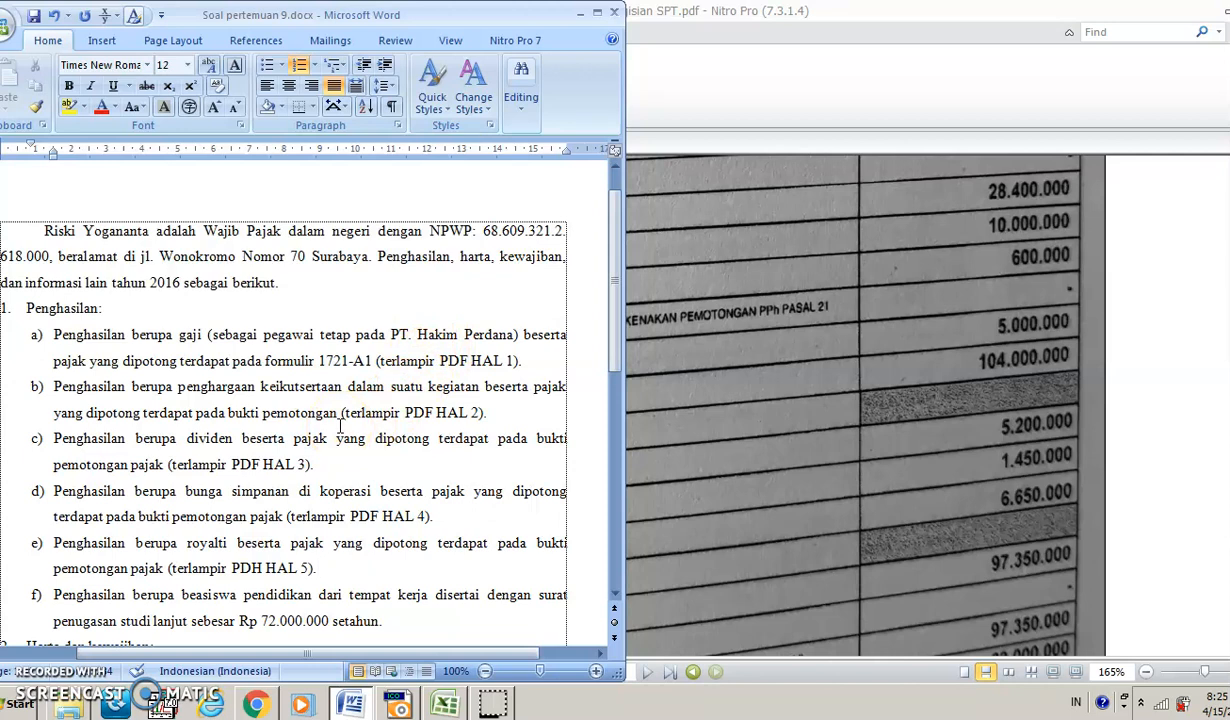
left_click(673, 440)
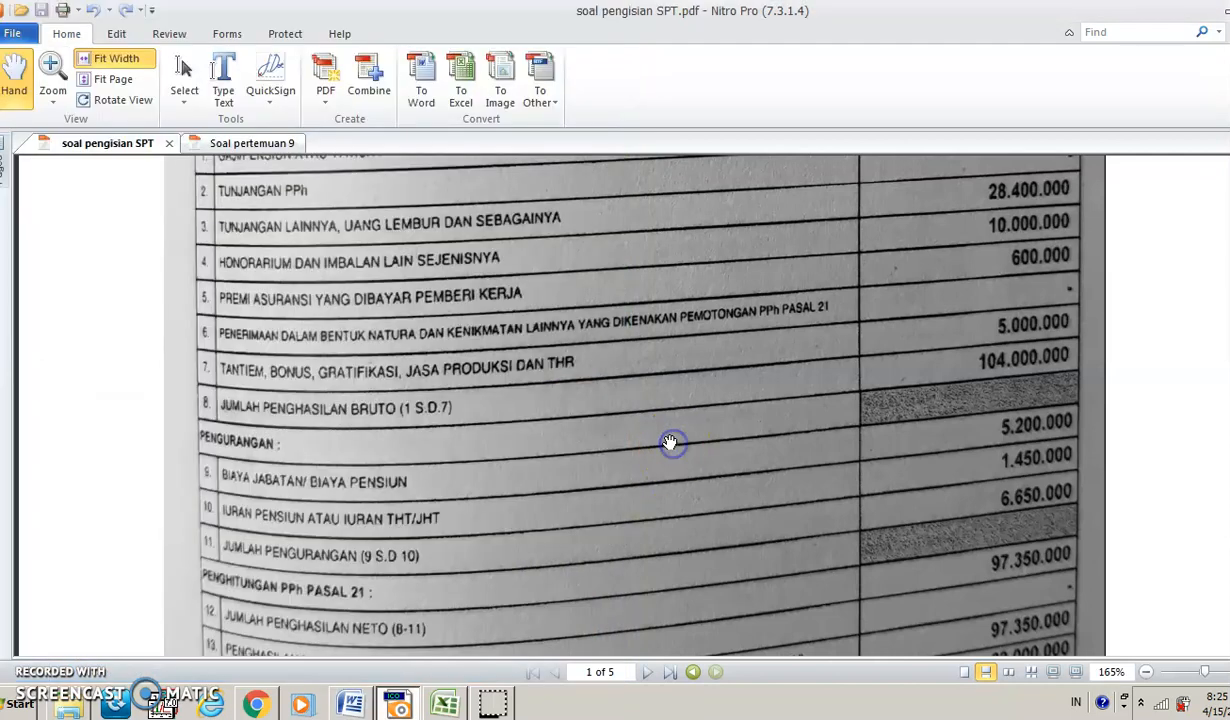
scroll(670, 441, "down", 10)
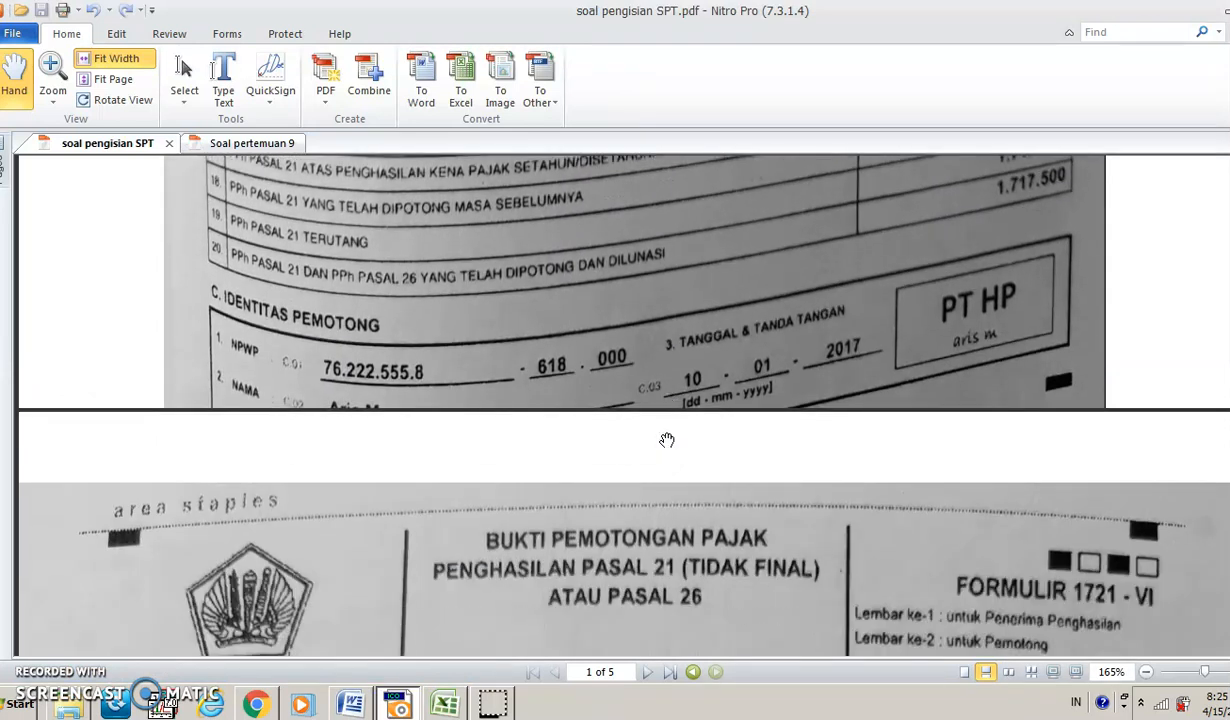
scroll(667, 440, "down", 10)
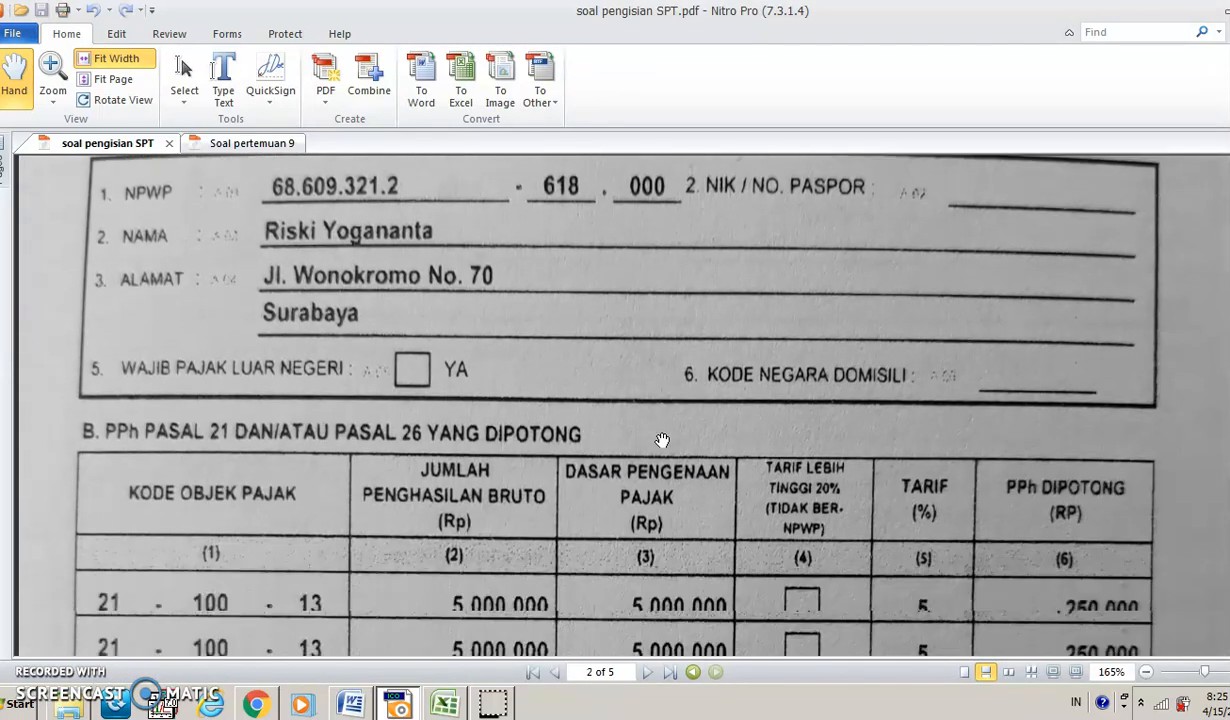
scroll(662, 440, "down", 3)
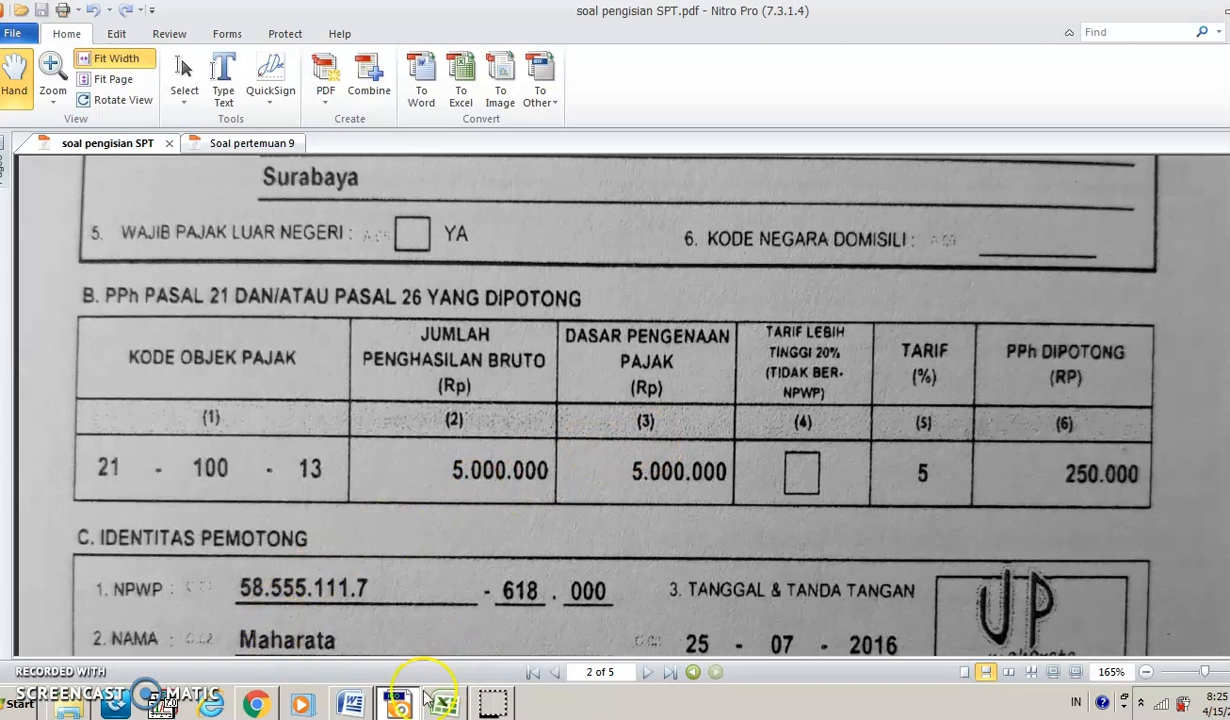
left_click(352, 708)
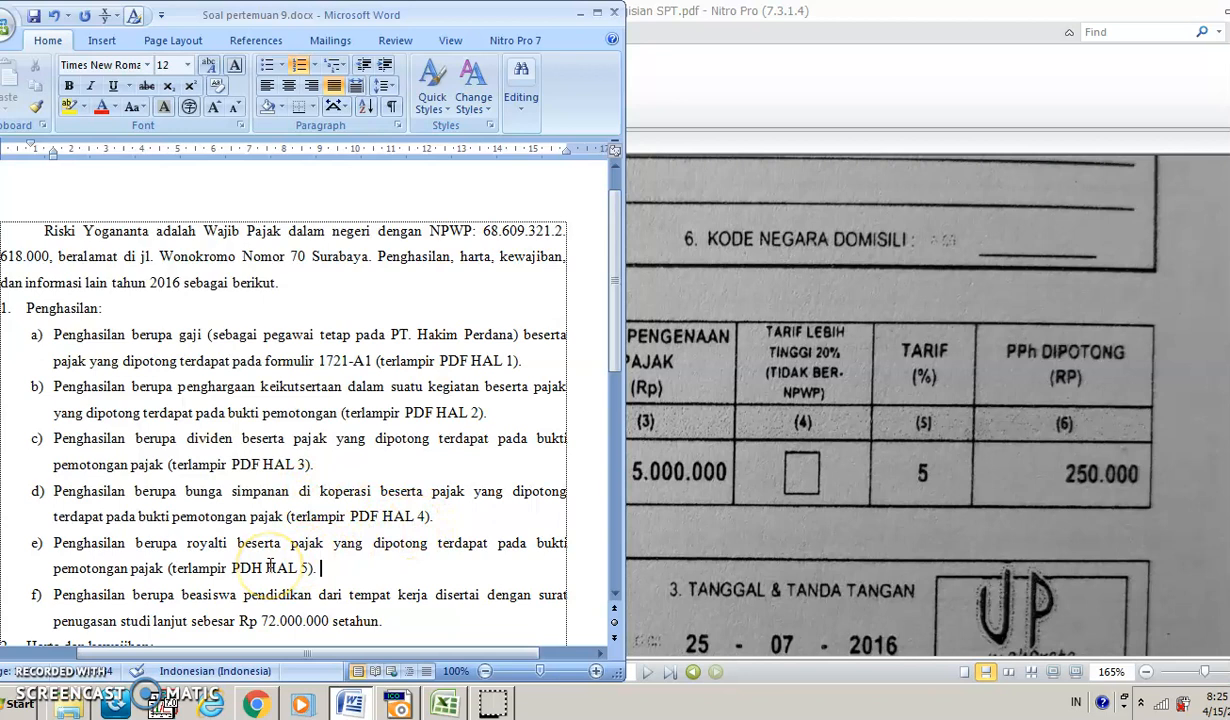
- Examine the scholarship income, assets, liabilities and family details in the Word case document
scroll(270, 565, "down", 3)
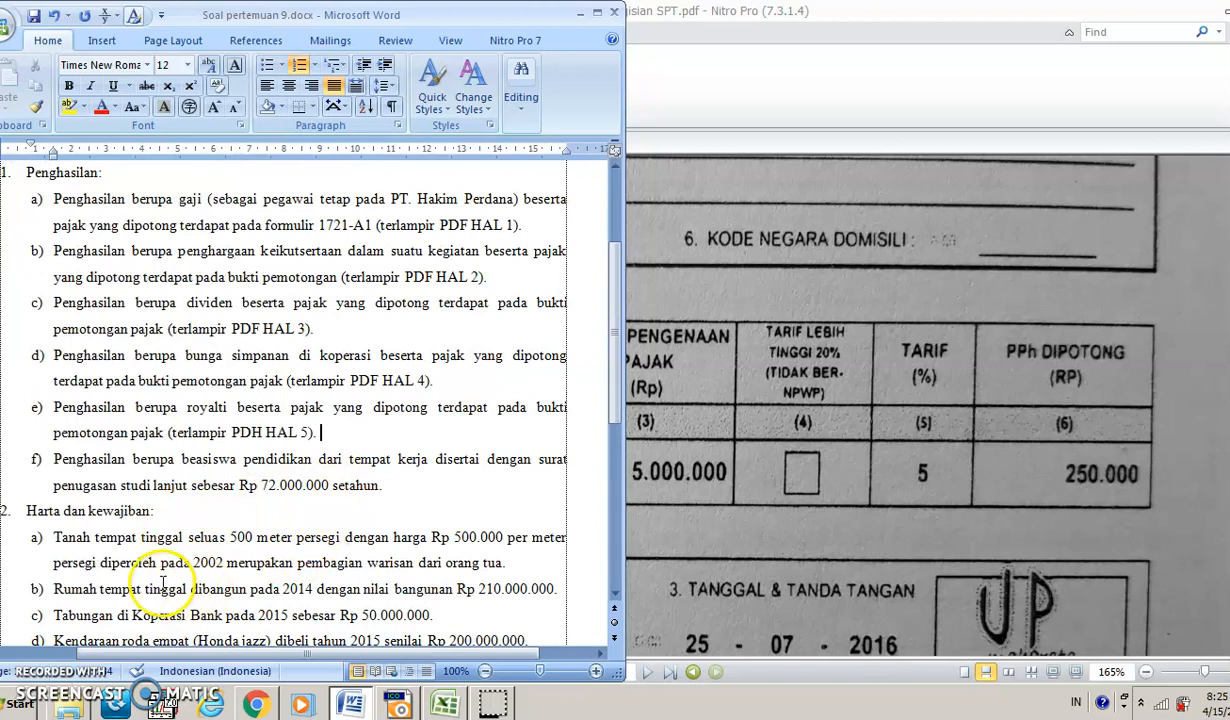
scroll(258, 550, "down", 1)
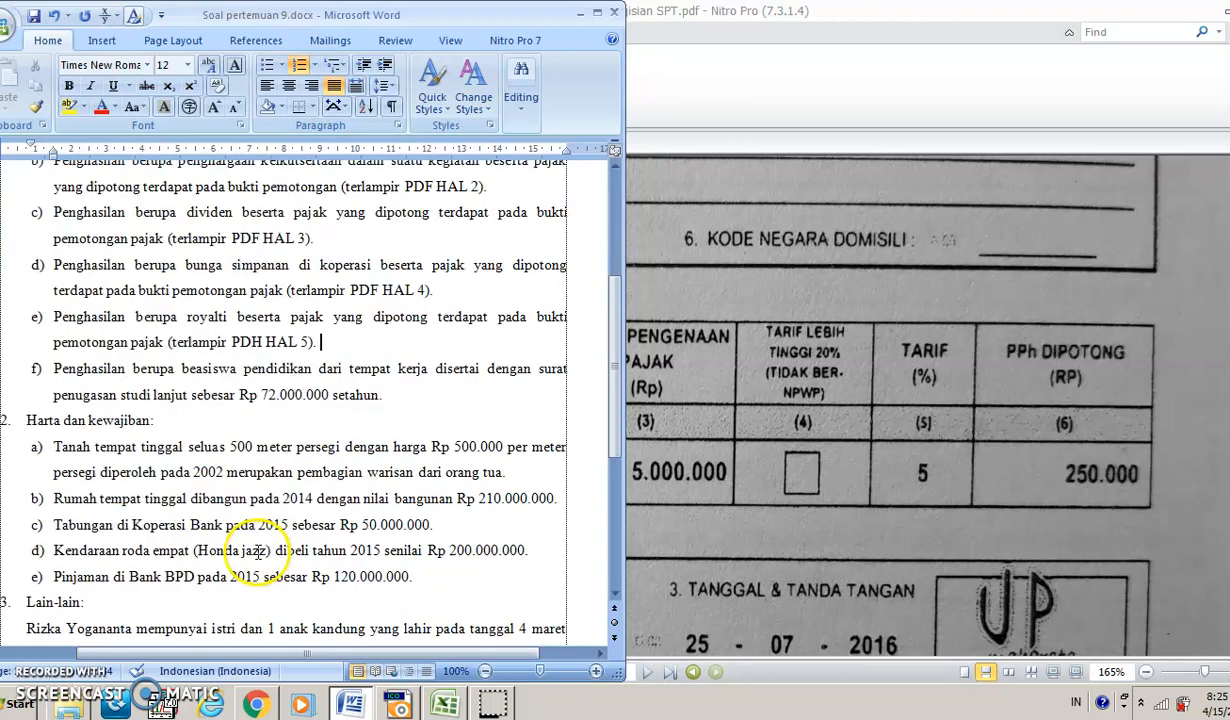
scroll(322, 498, "down", 1)
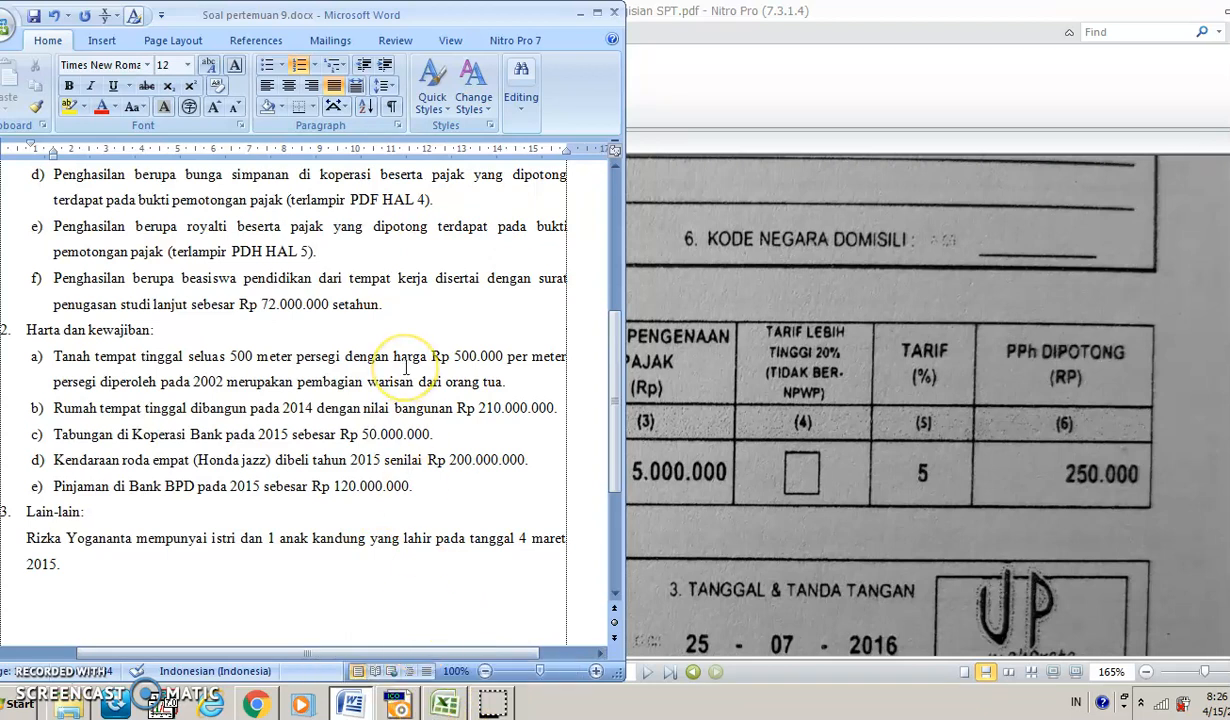
- Return the Word case document to its opening paragraph, and switch to the SPT 1770 S workbook in Excel with its window maximized
left_click(445, 705)
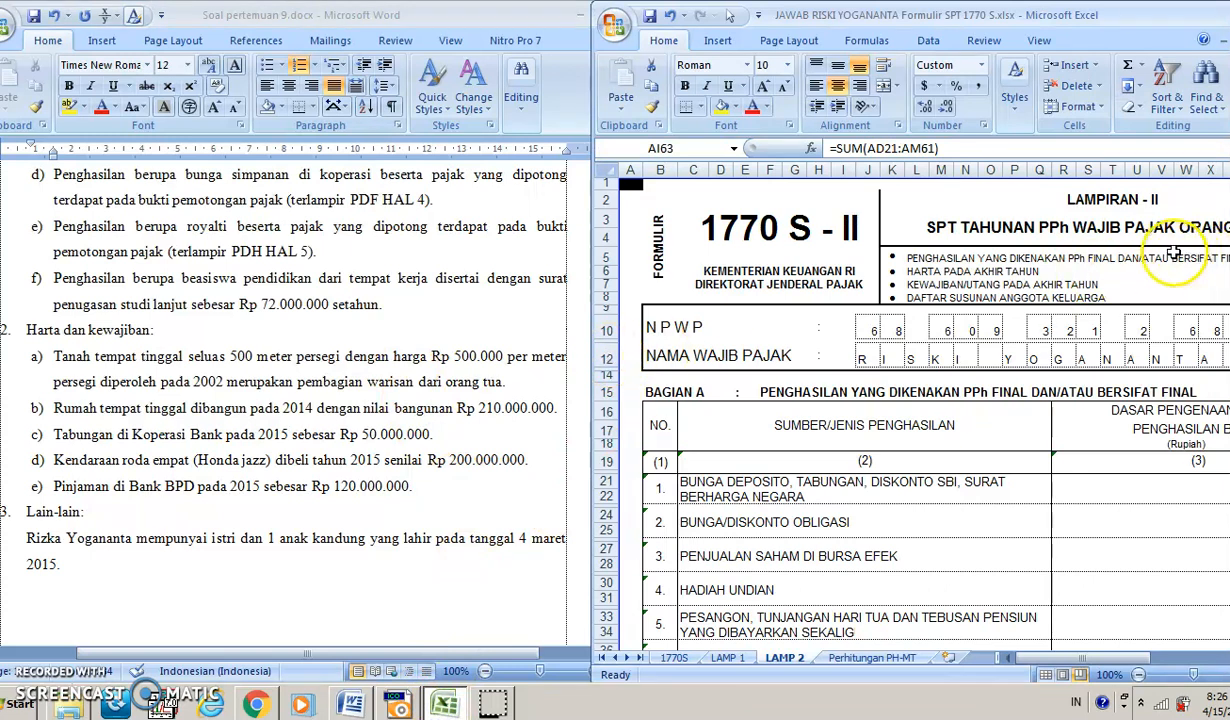
left_click(321, 339)
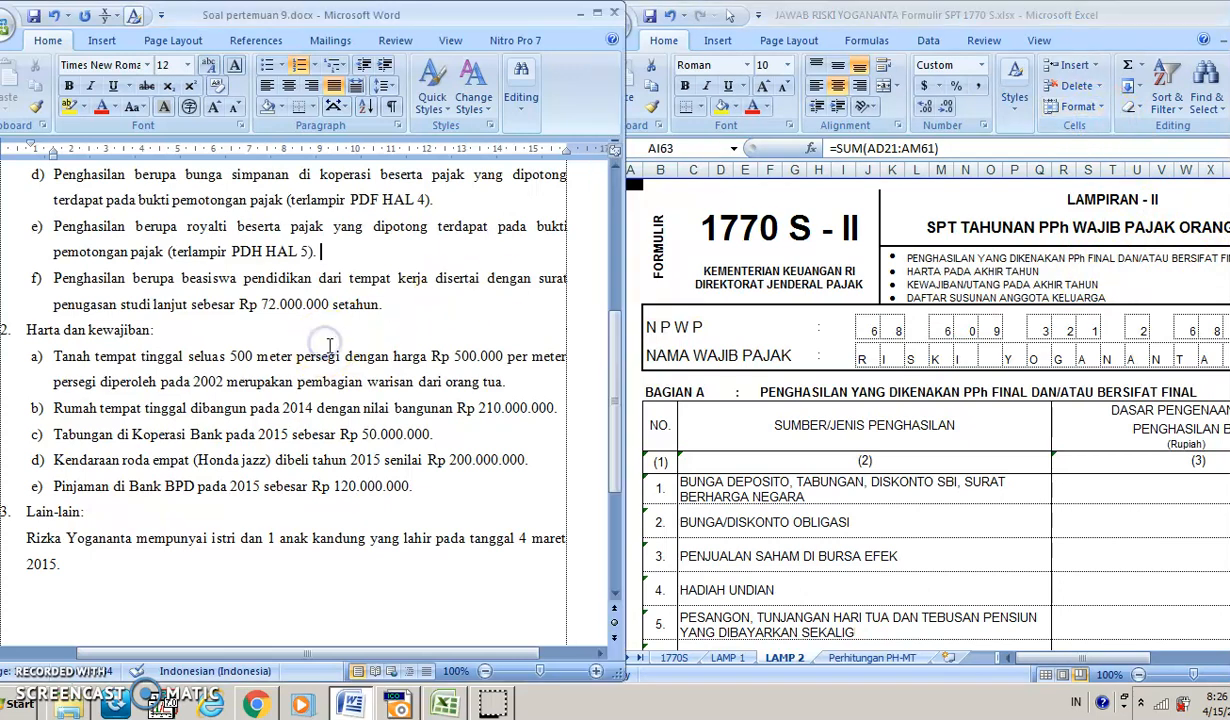
scroll(329, 345, "up", 2)
scroll(329, 345, "up", 2)
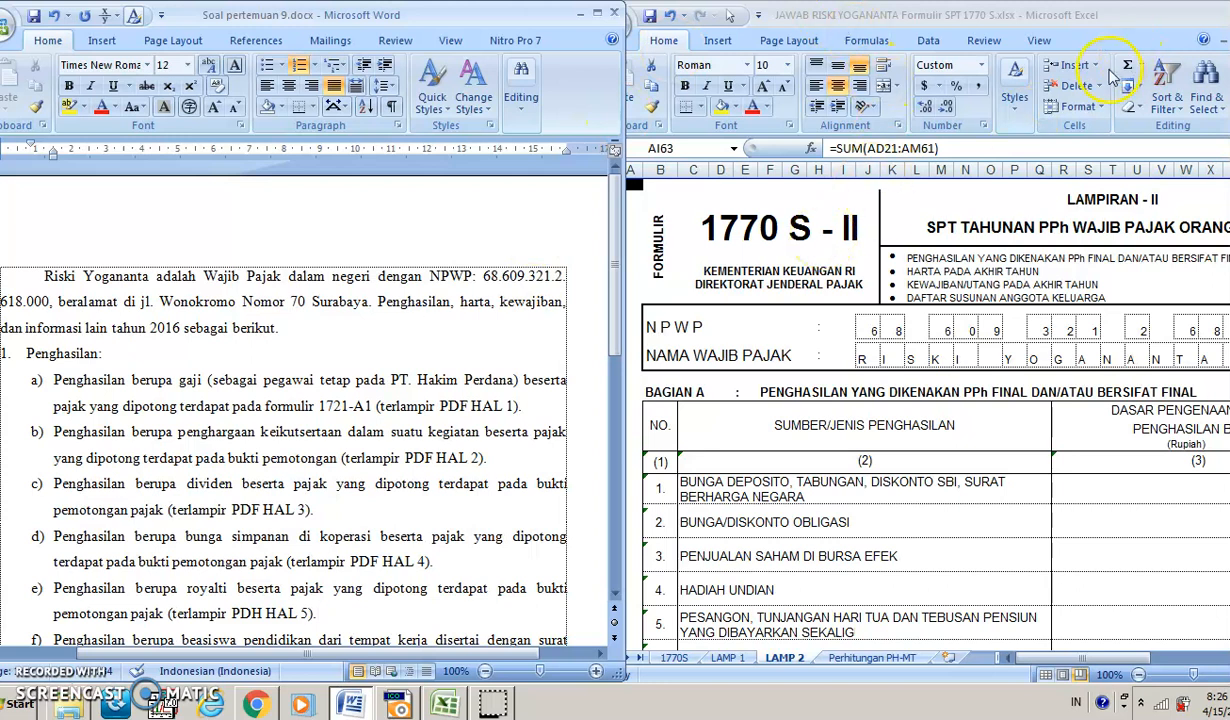
left_click_drag(489, 20, 465, 20)
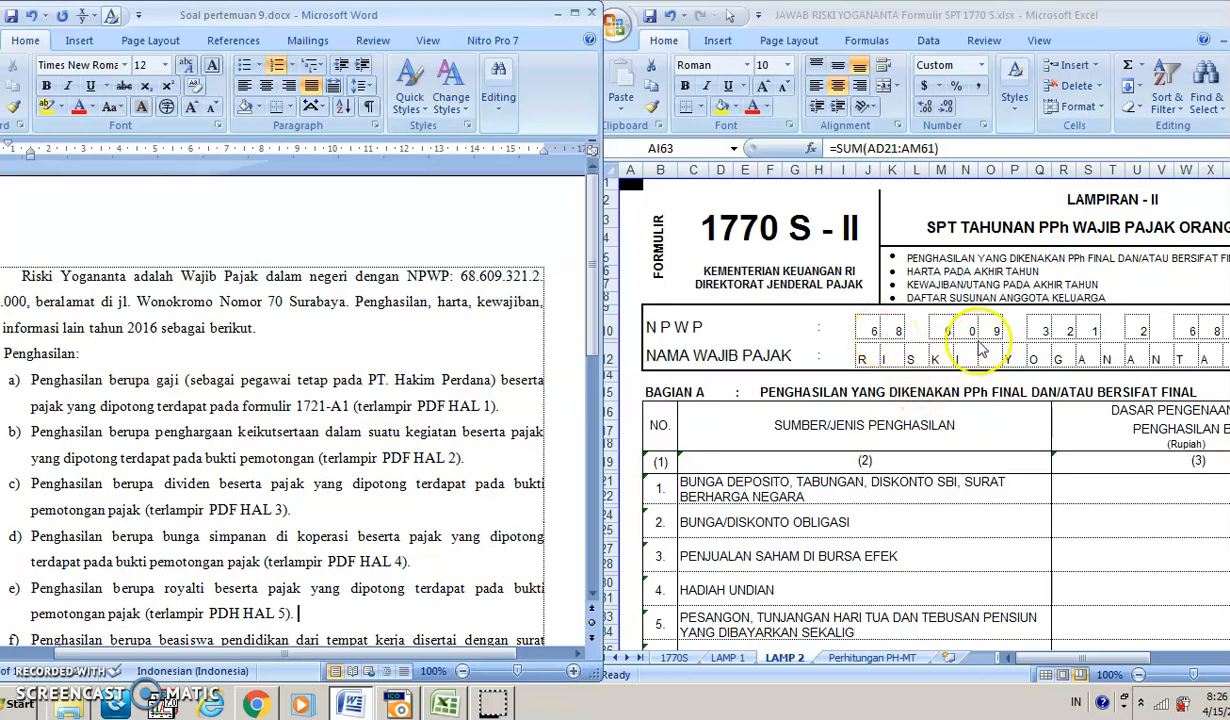
left_click_drag(1068, 12, 1018, 28)
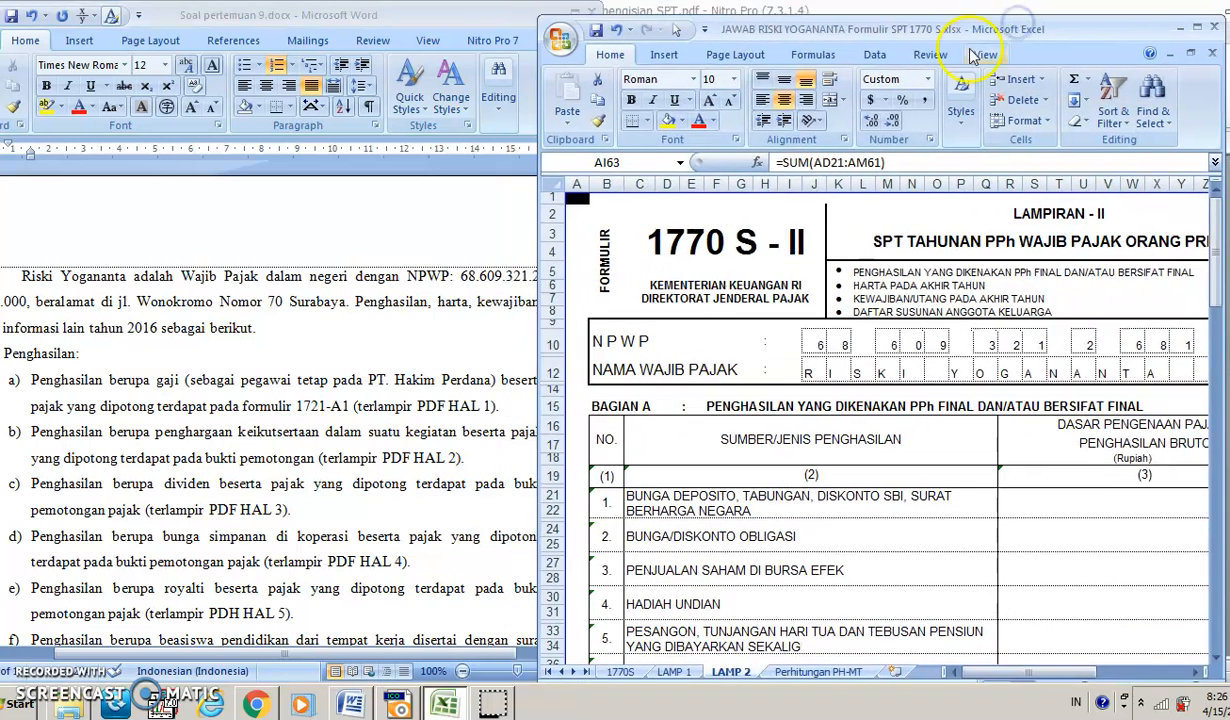
left_click(1197, 30)
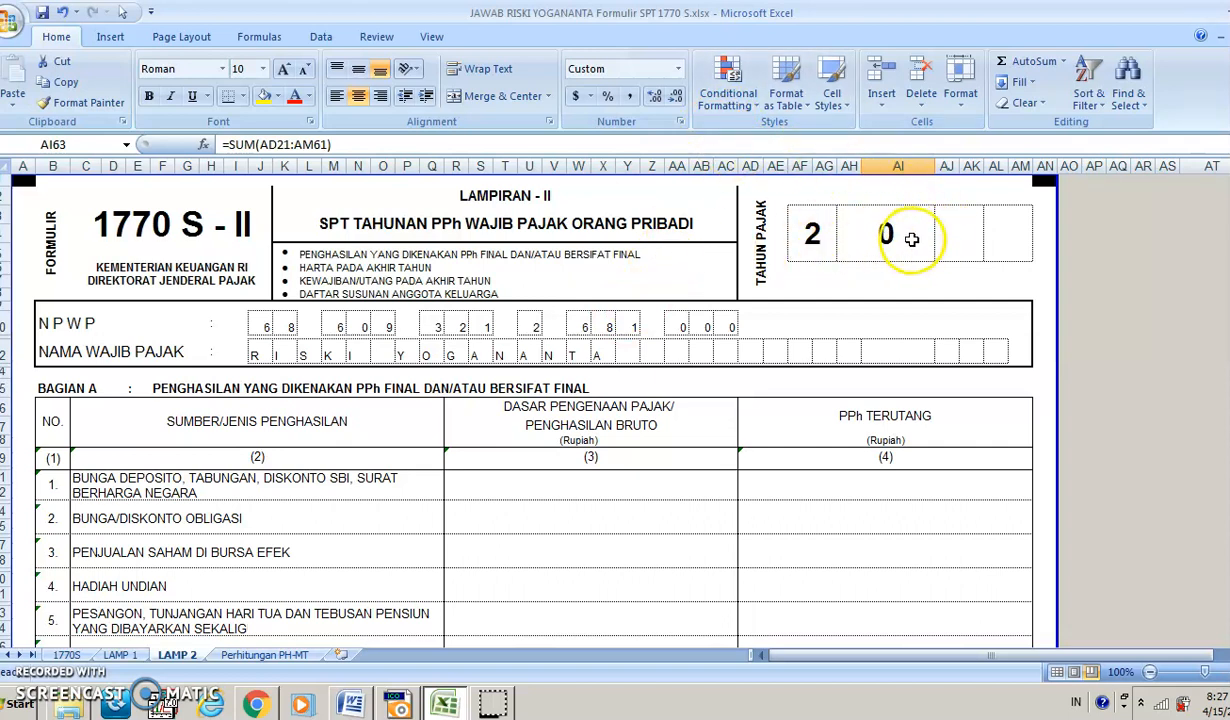
- Complete the Tahun Pajak boxes on the LAMP 2 sheet with 1 and 6 for tax year 2016
left_click(960, 229)
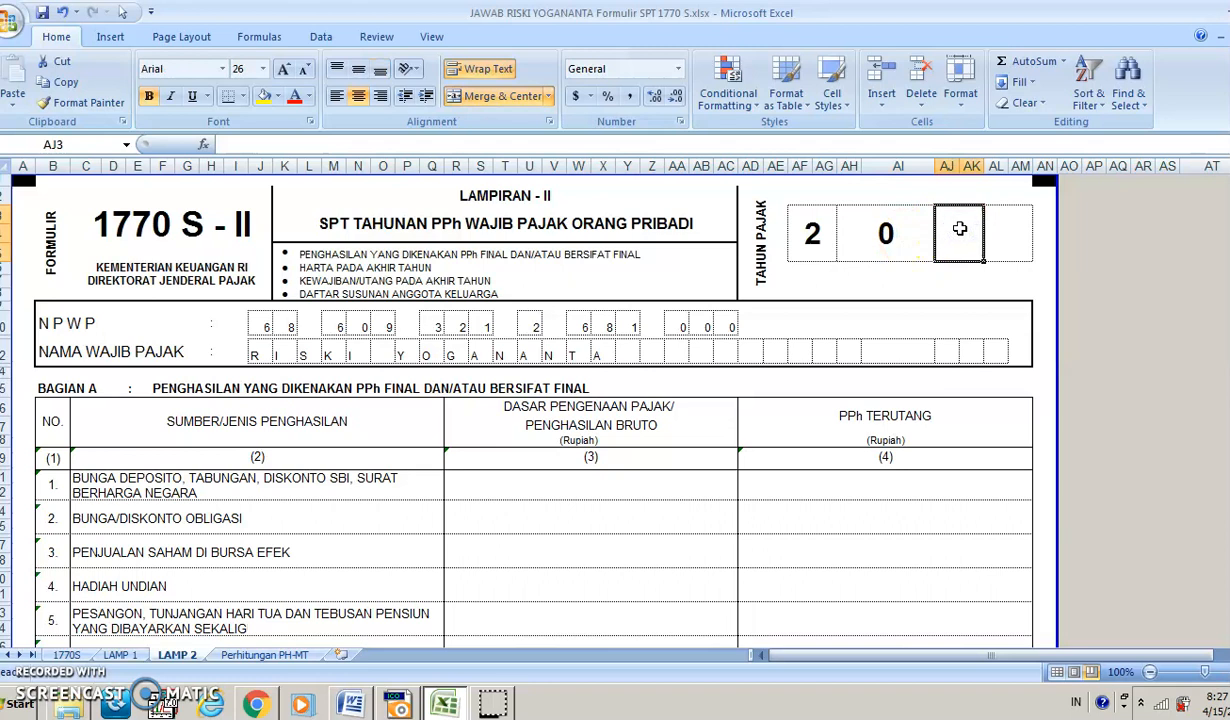
type("1")
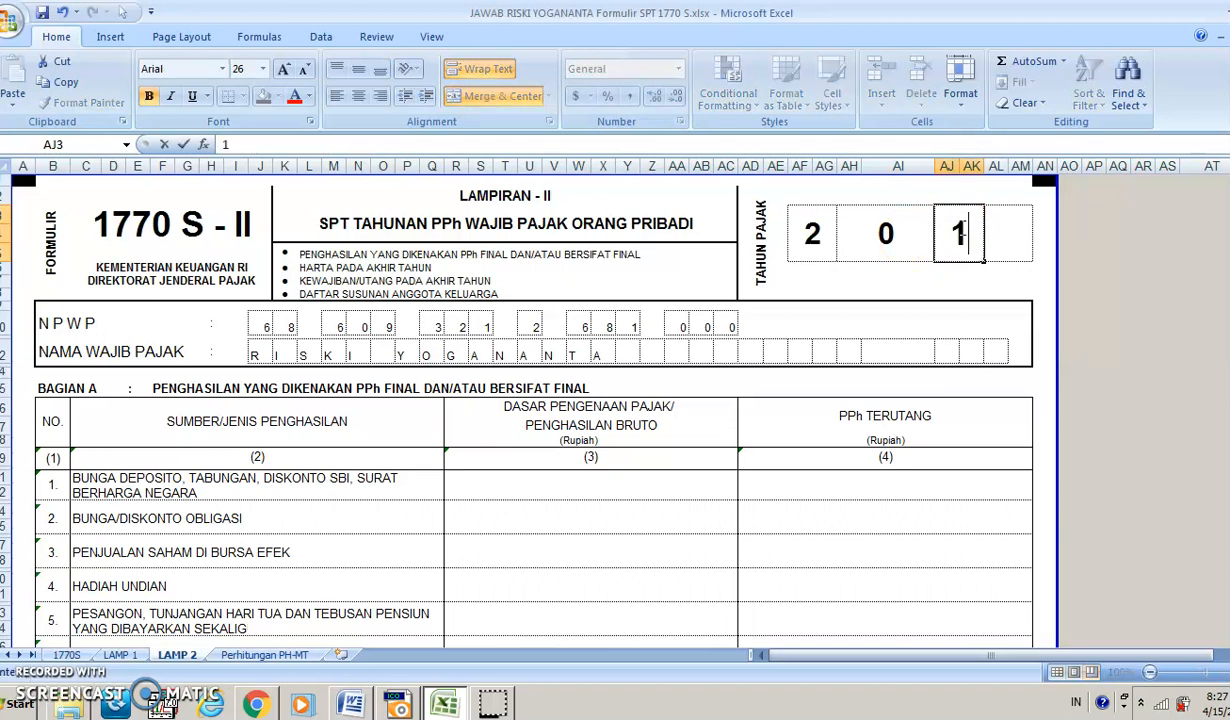
left_click(993, 224)
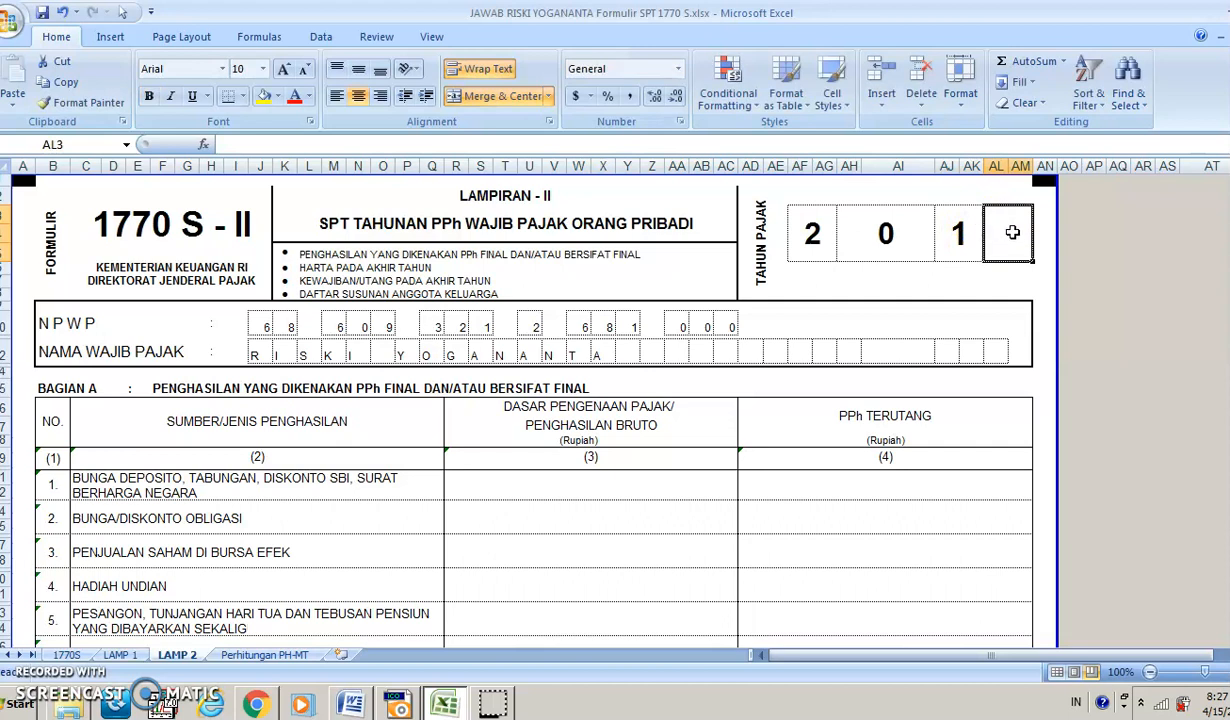
type("6")
key("Return")
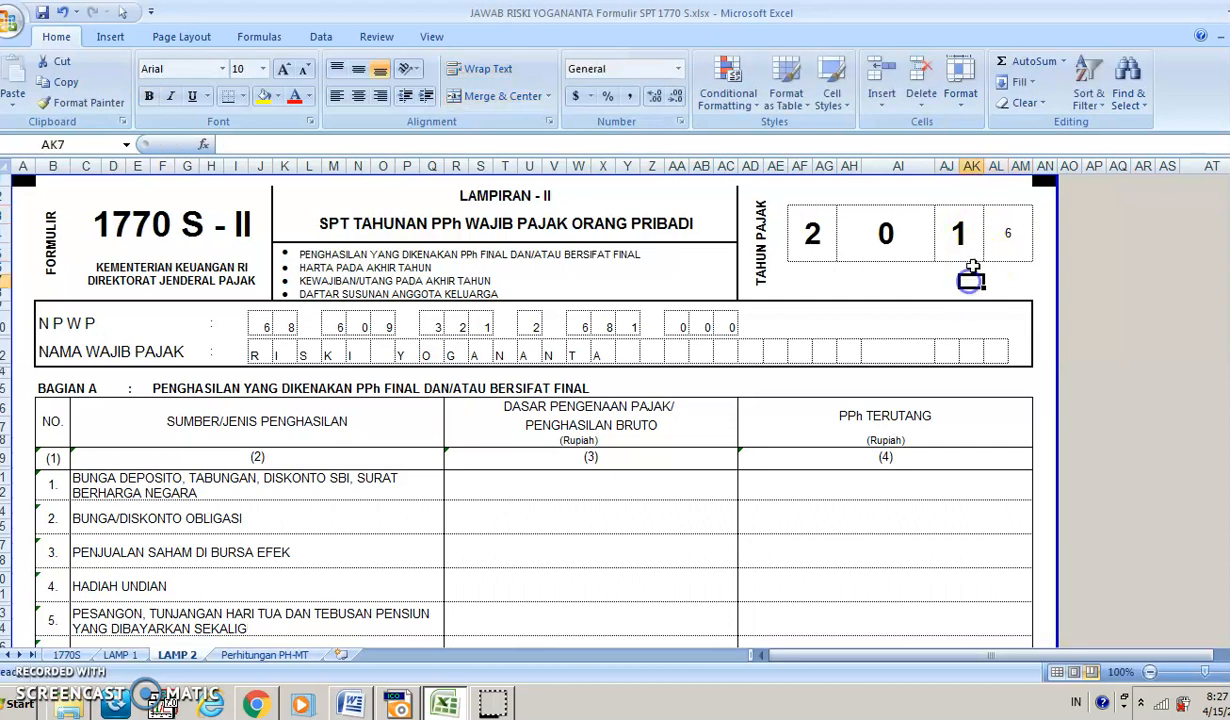
- Format the last tax year digit on the LAMP 2 sheet in bold at font size 24
left_click(899, 221)
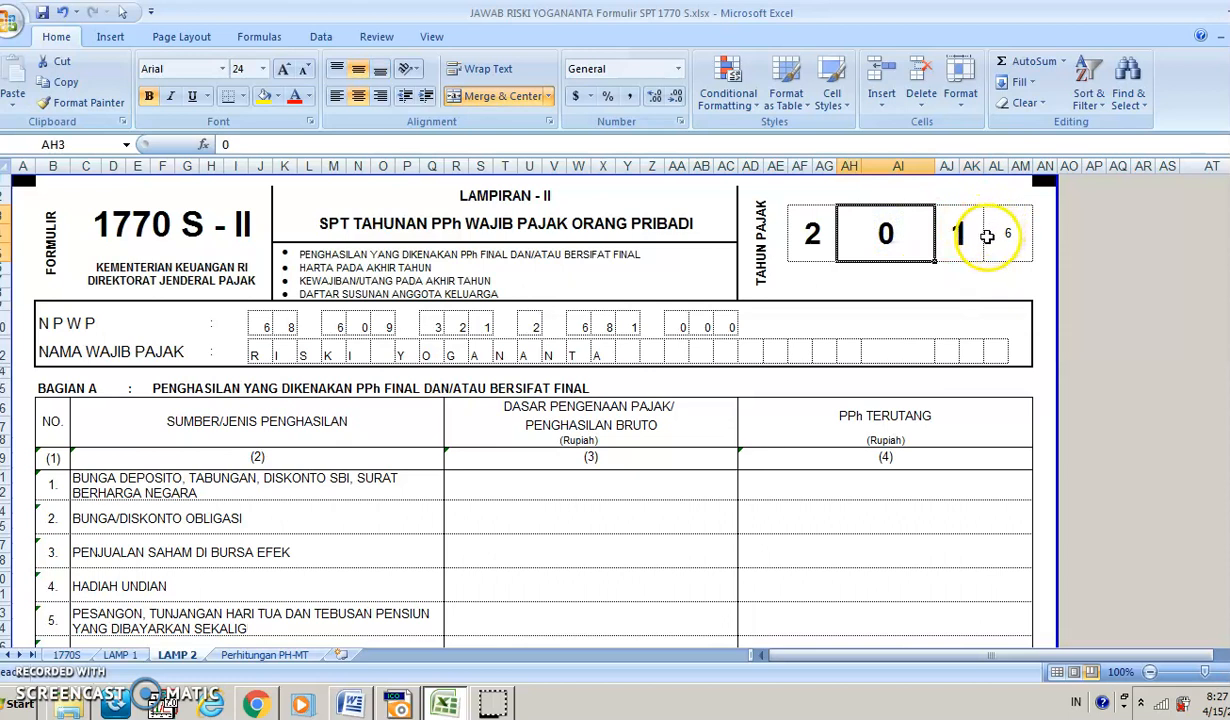
left_click(999, 235)
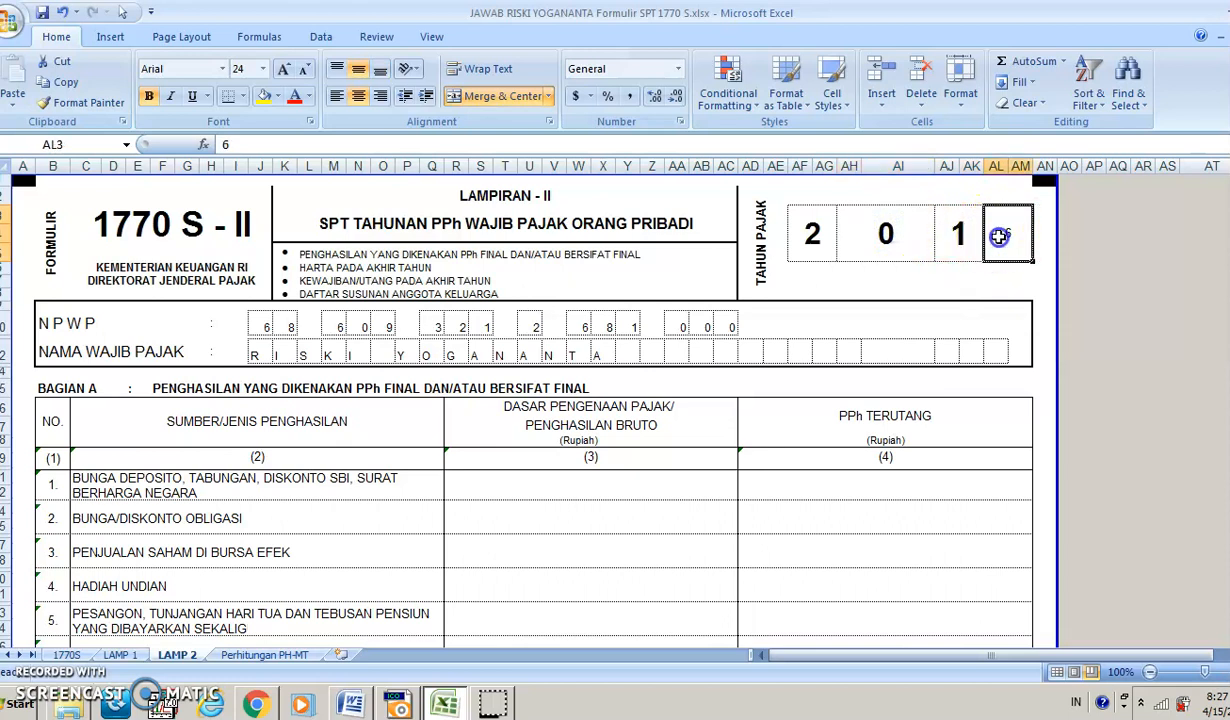
left_click(263, 69)
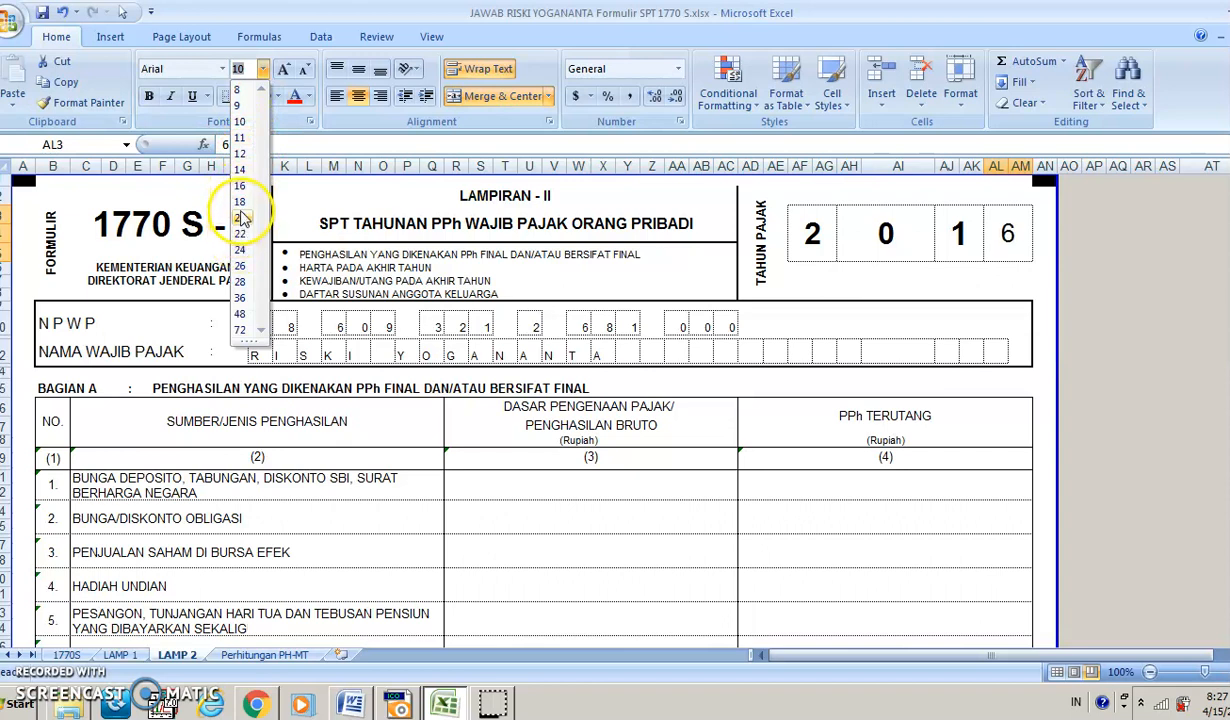
left_click(240, 249)
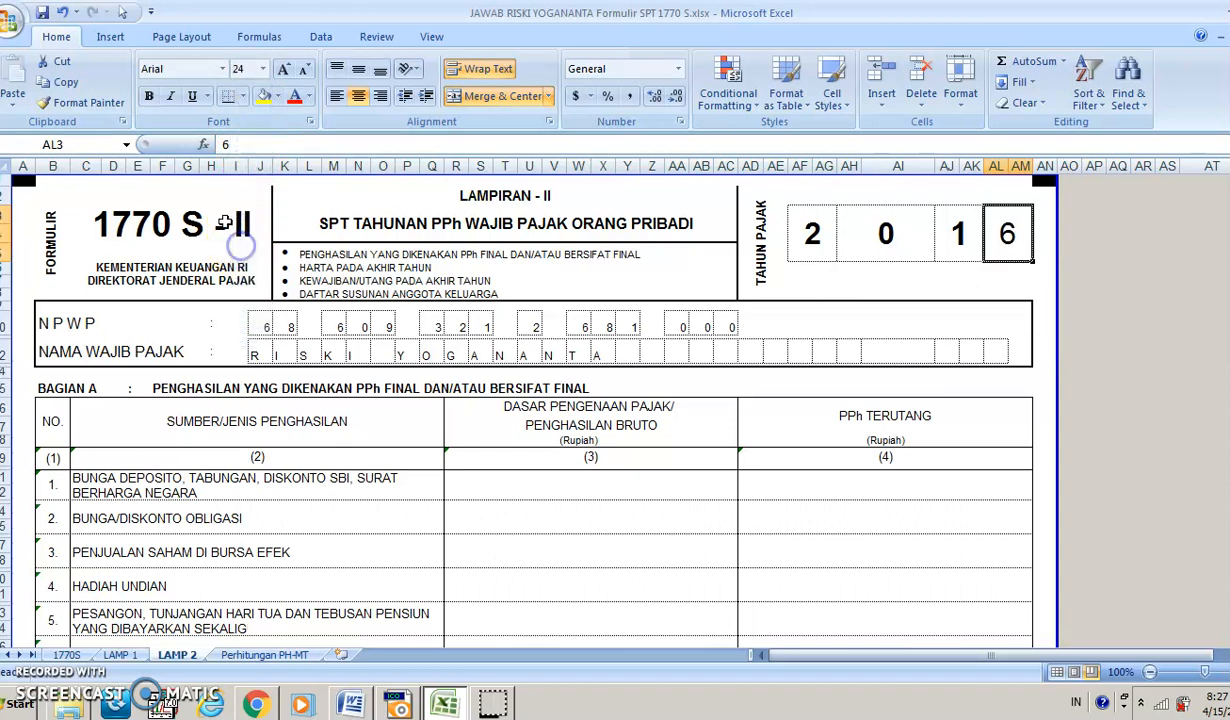
left_click(149, 96)
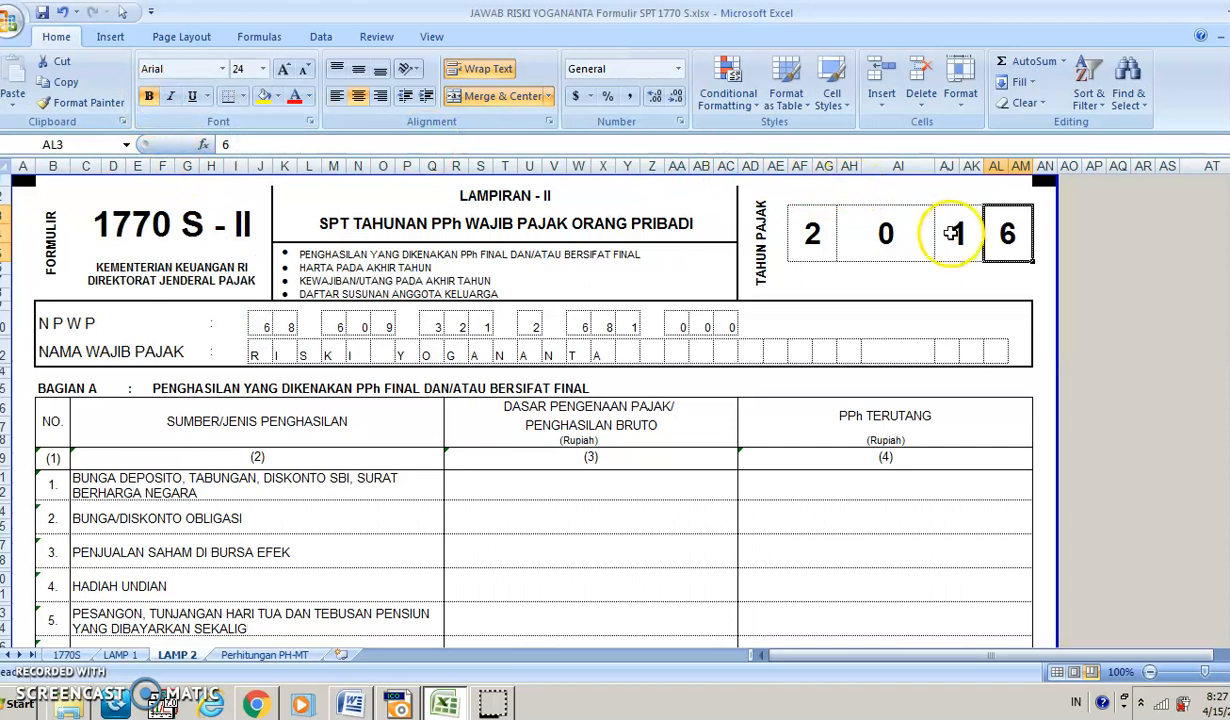
- Set the font size of the last tax year digit to 26 and compare it with the other year digits
left_click(905, 233)
left_click(943, 232)
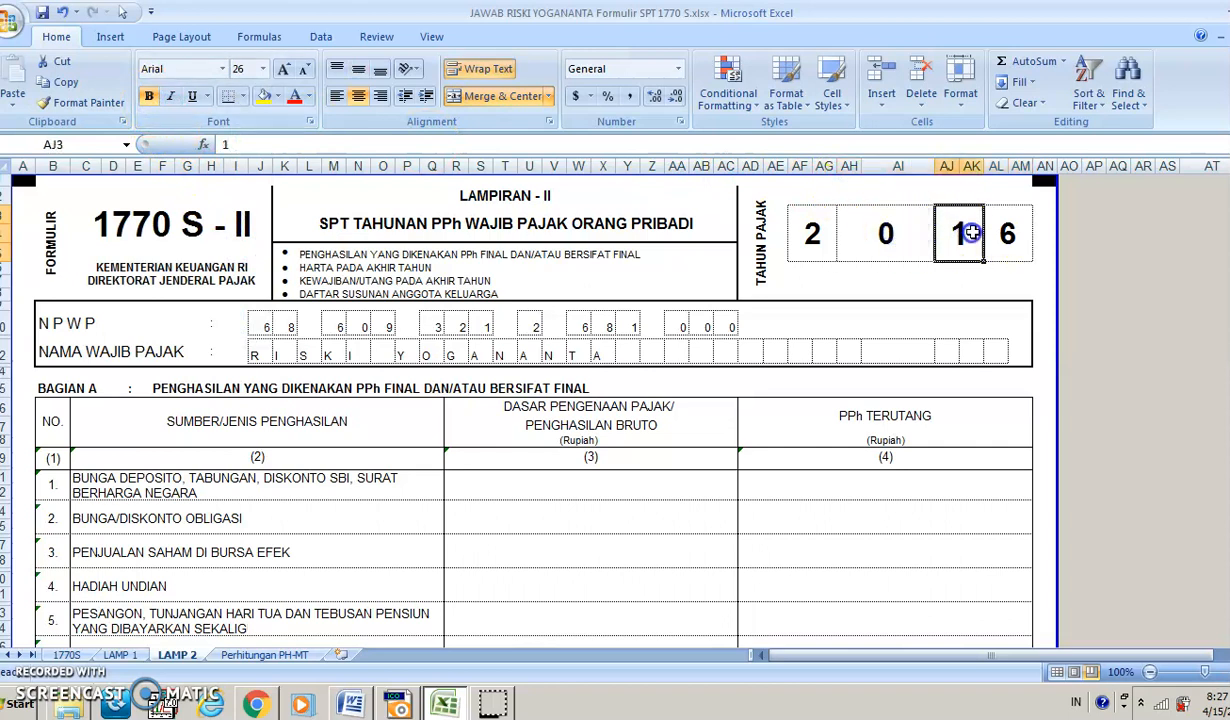
left_click(995, 233)
left_click(262, 68)
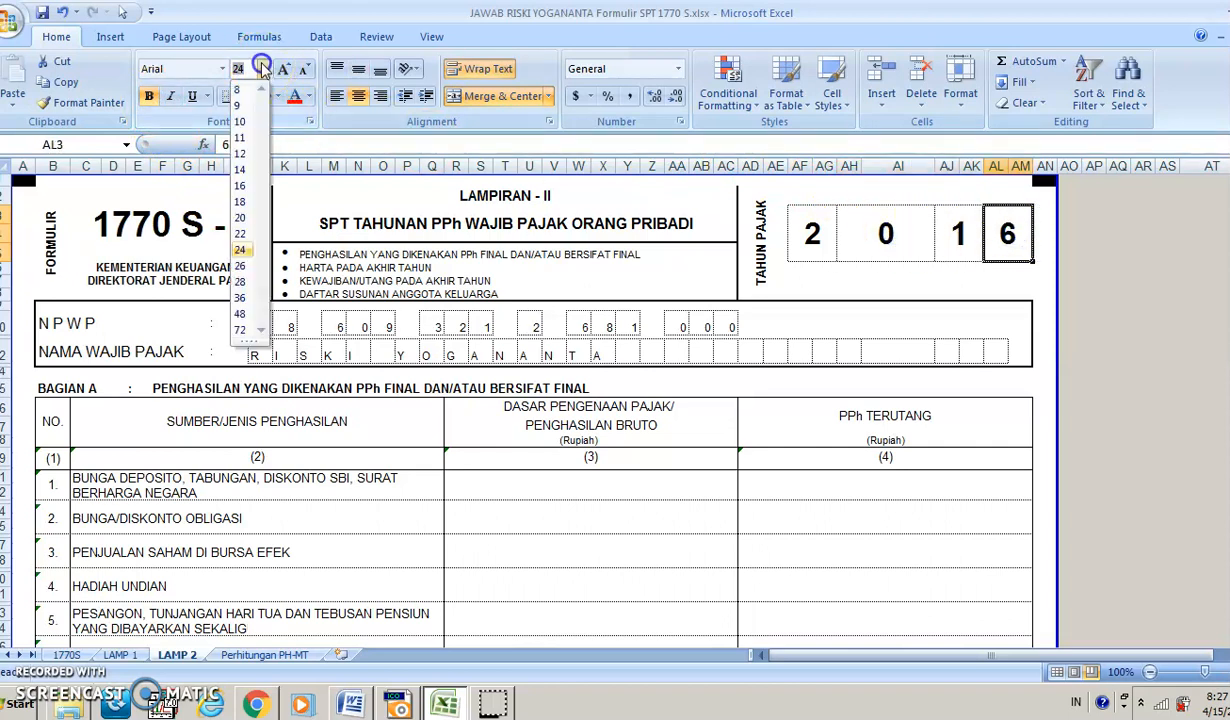
left_click(240, 265)
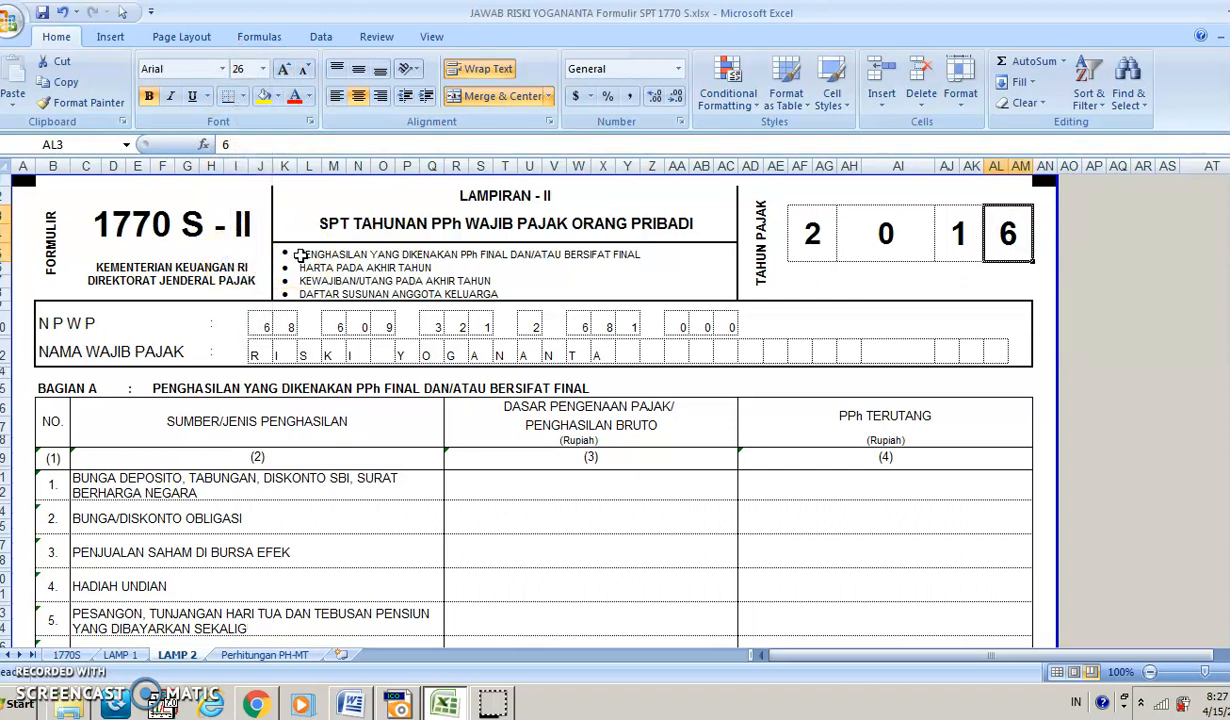
left_click(814, 233)
left_click(888, 233)
left_click(948, 234)
left_click(996, 241)
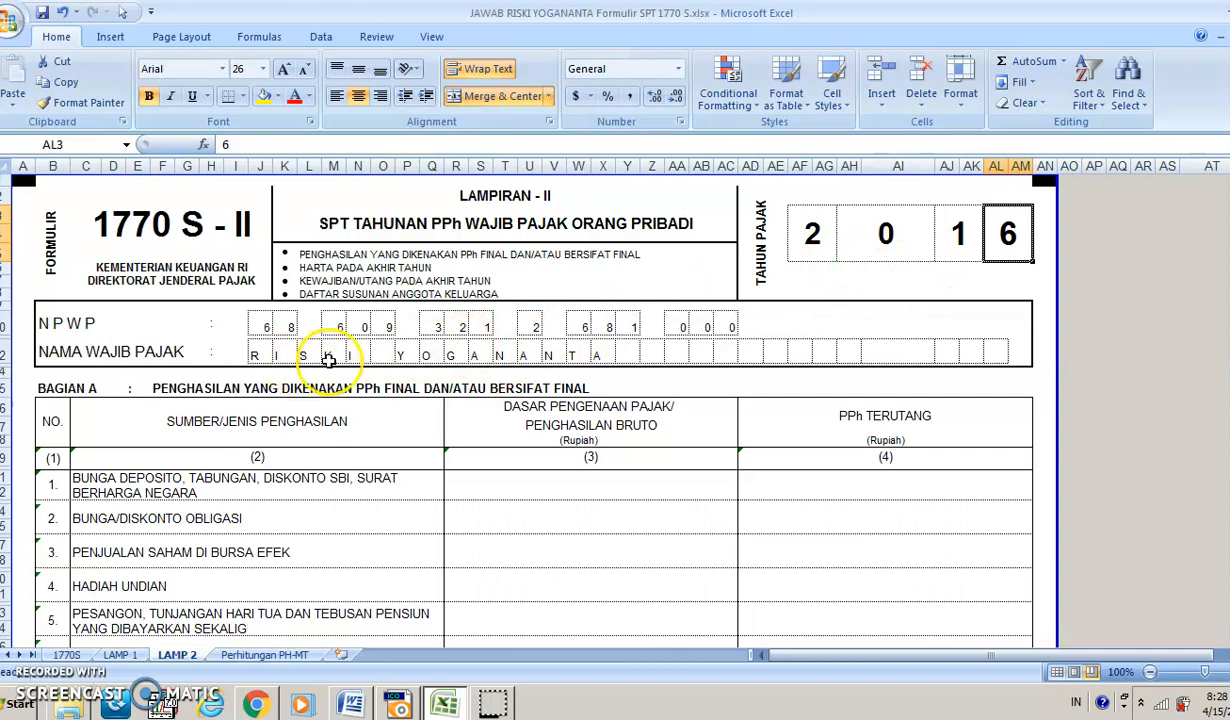
- Copy the taxpayer's NPWP and name from the LAMP 2 header into the matching boxes on the LAMP 1 sheet
left_click(120, 655)
scroll(239, 502, "up", 10)
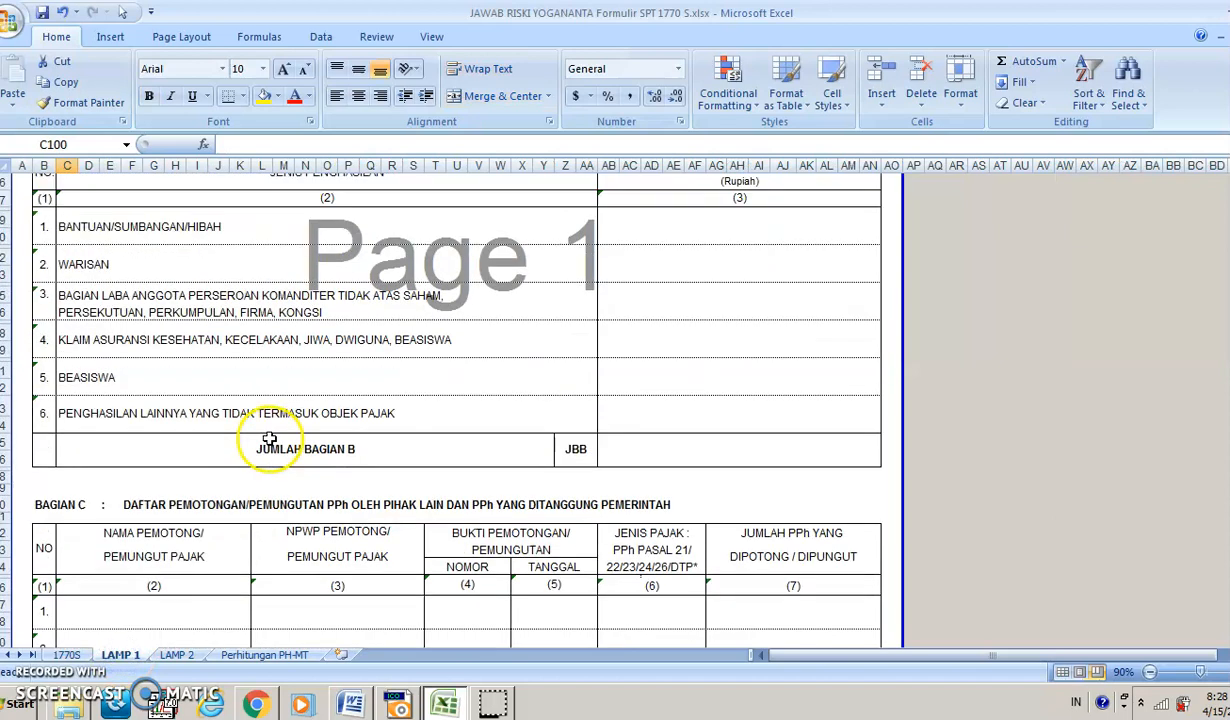
left_click(175, 655)
left_click_drag(281, 316, 735, 340)
key("ctrl+c")
left_click(118, 654)
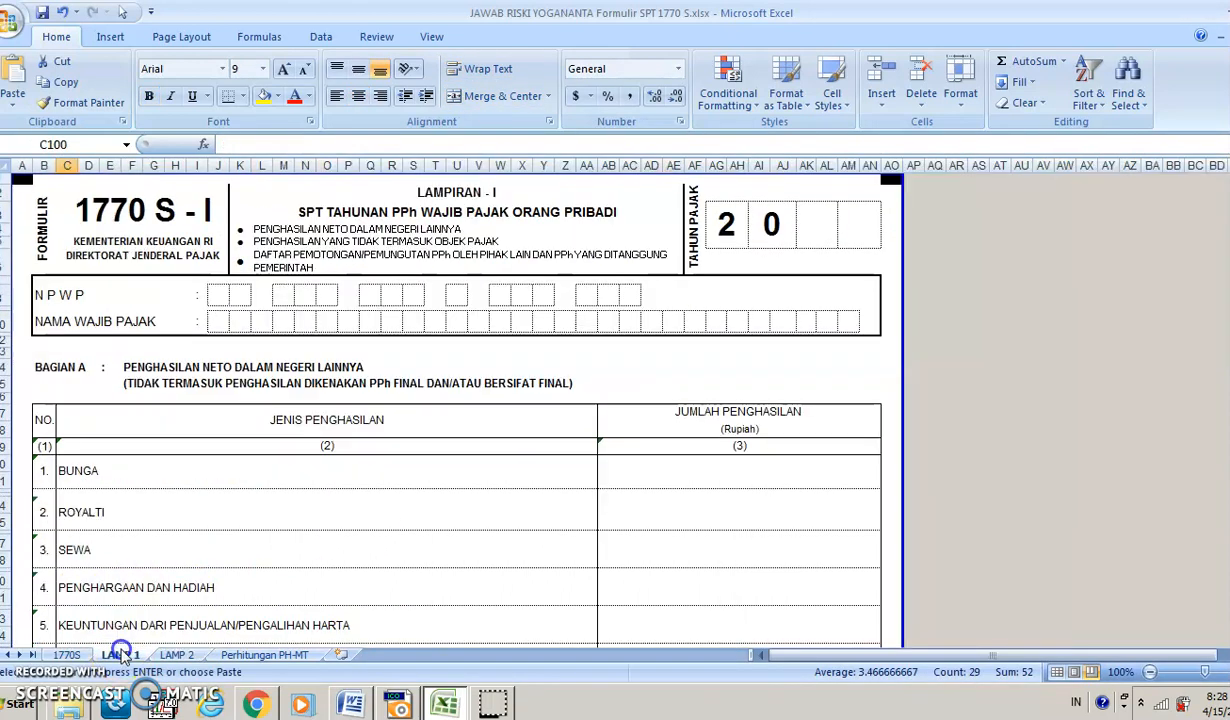
left_click(214, 294)
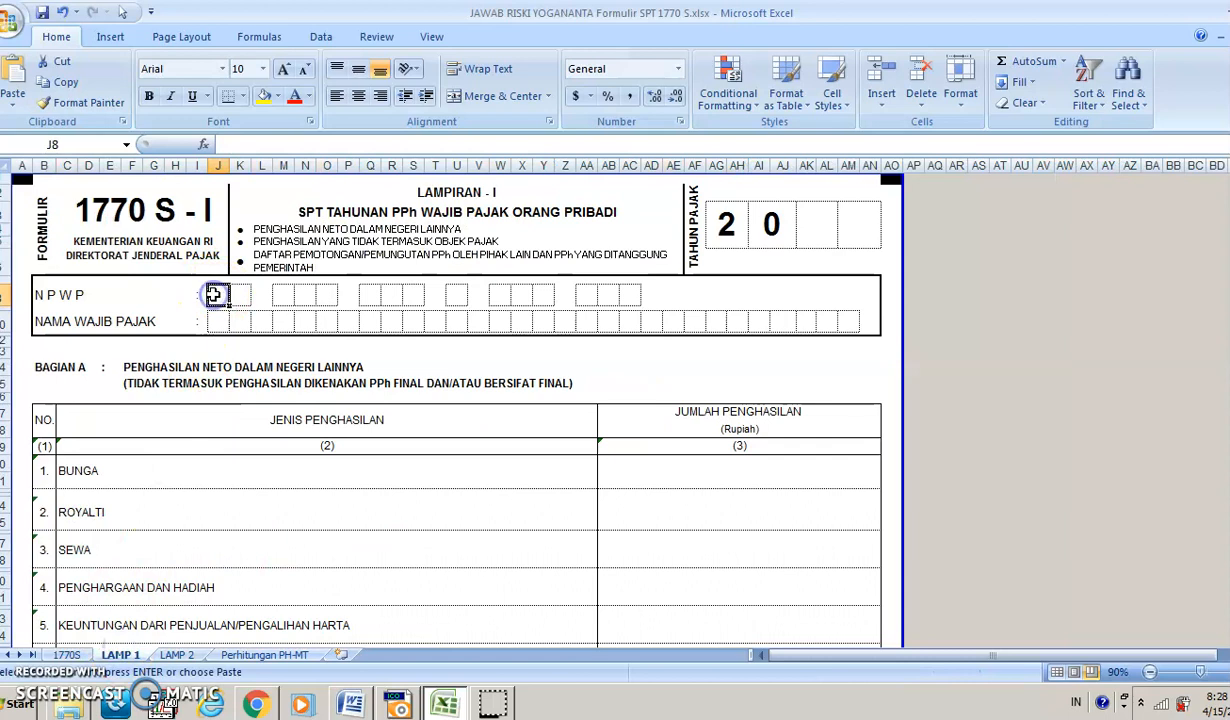
key("ctrl+v")
- Complete the Tahun Pajak boxes on the LAMP 1 sheet as 2016 and save the workbook
left_click(819, 230)
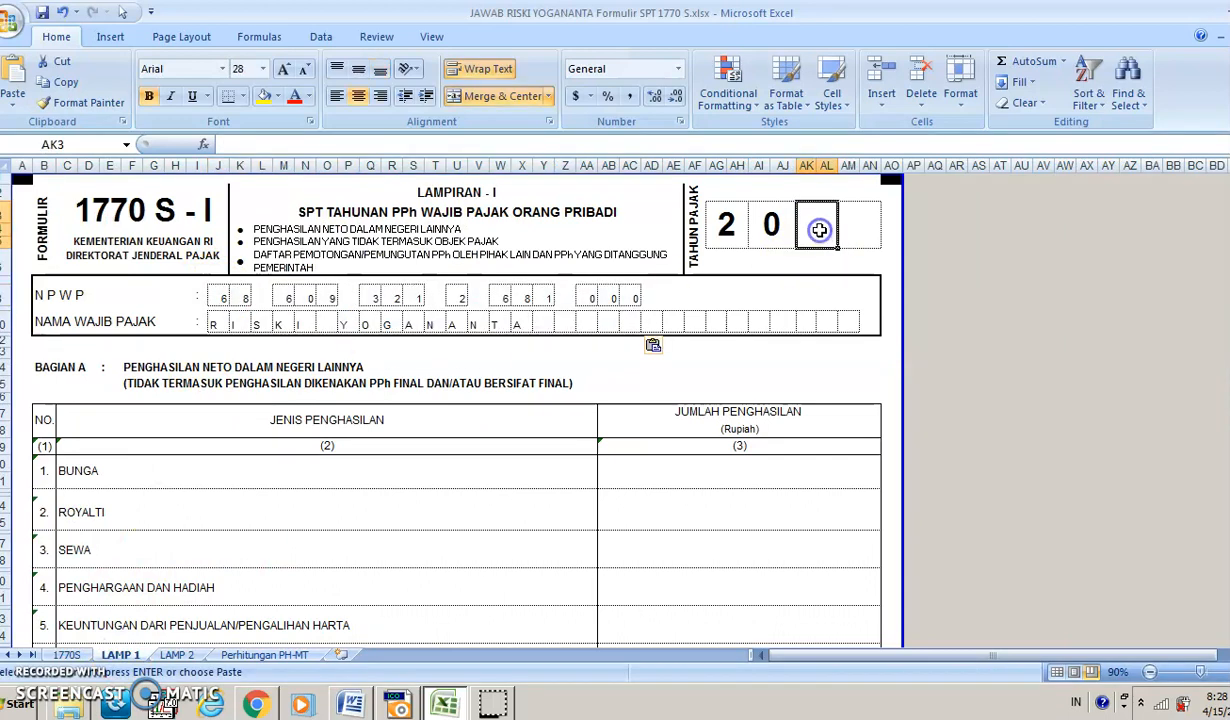
type("1")
left_click(861, 228)
type("6")
key("ctrl+s")
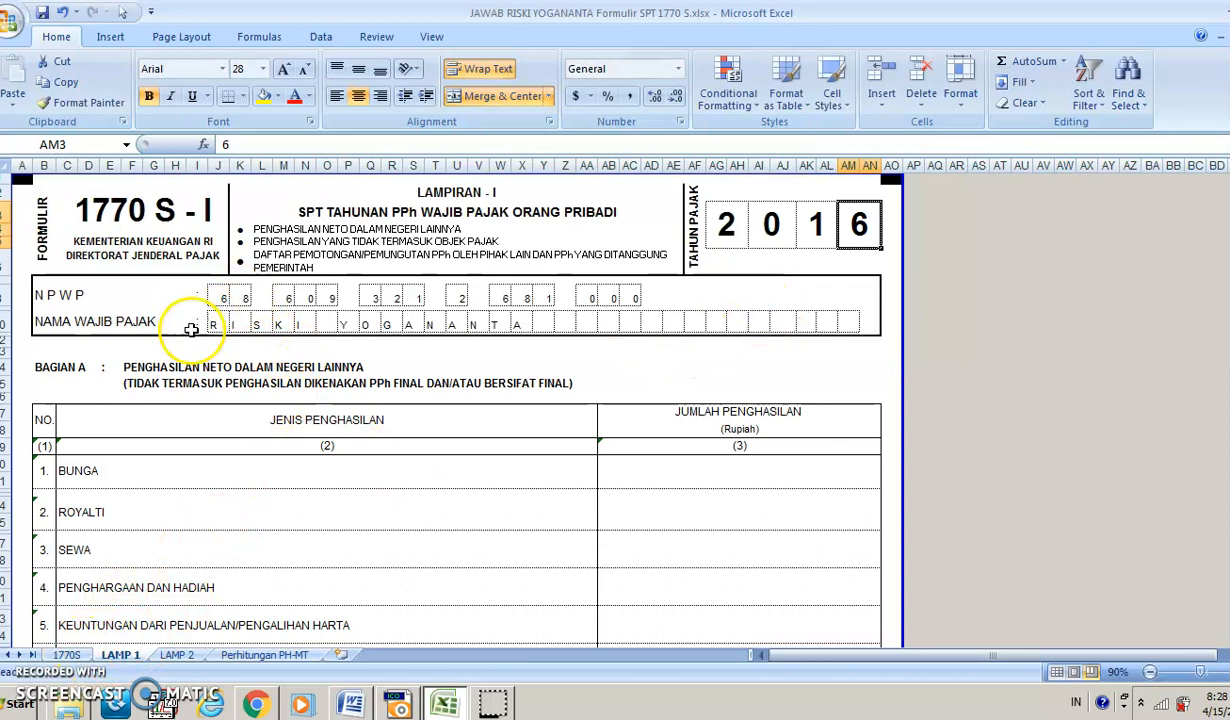
- Copy the NPWP digits from the LAMP 1 header into the NPWP boxes on the 1770S sheet
left_click_drag(242, 300, 605, 333)
left_click(321, 292)
left_click(220, 296)
left_click_drag(220, 296, 626, 297)
key("ctrl+c")
left_click(66, 655)
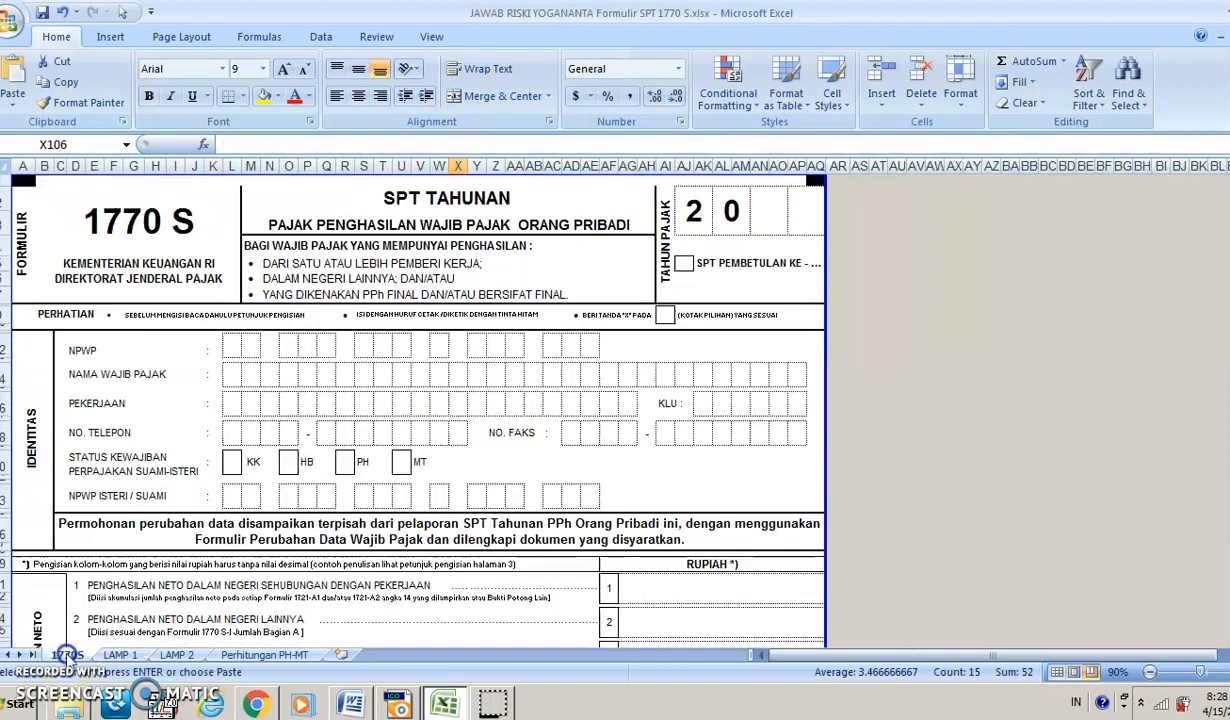
left_click(231, 347)
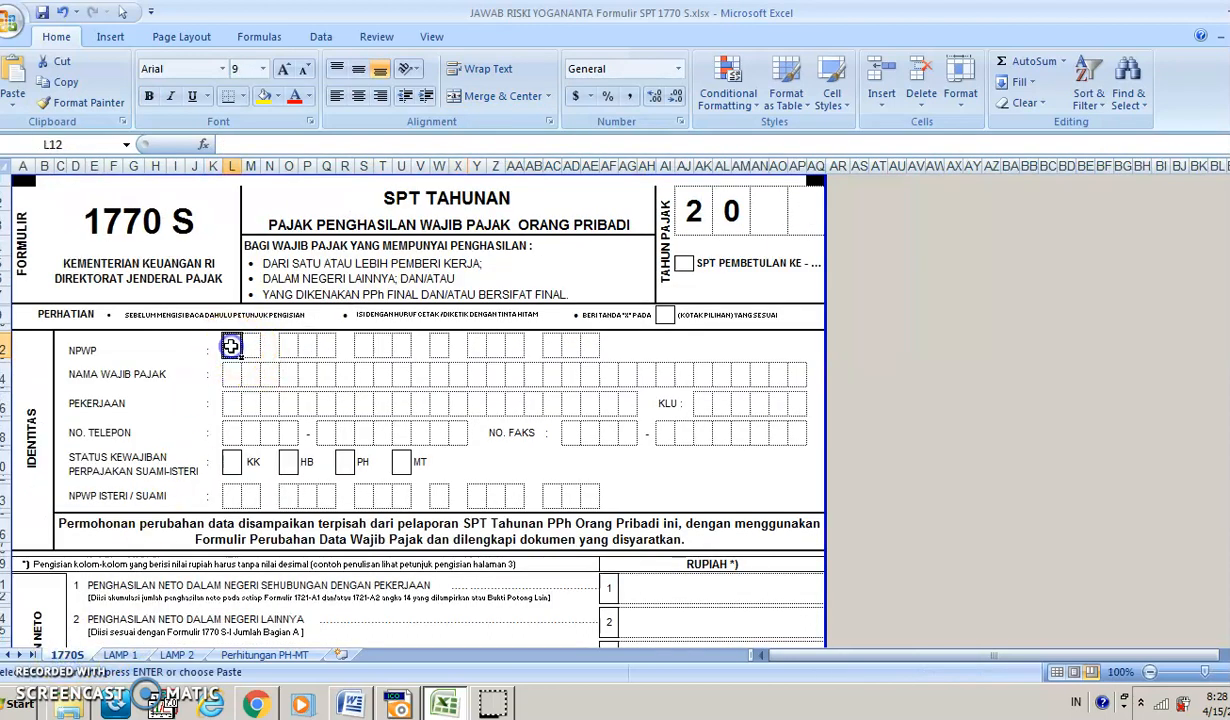
key("ctrl+v")
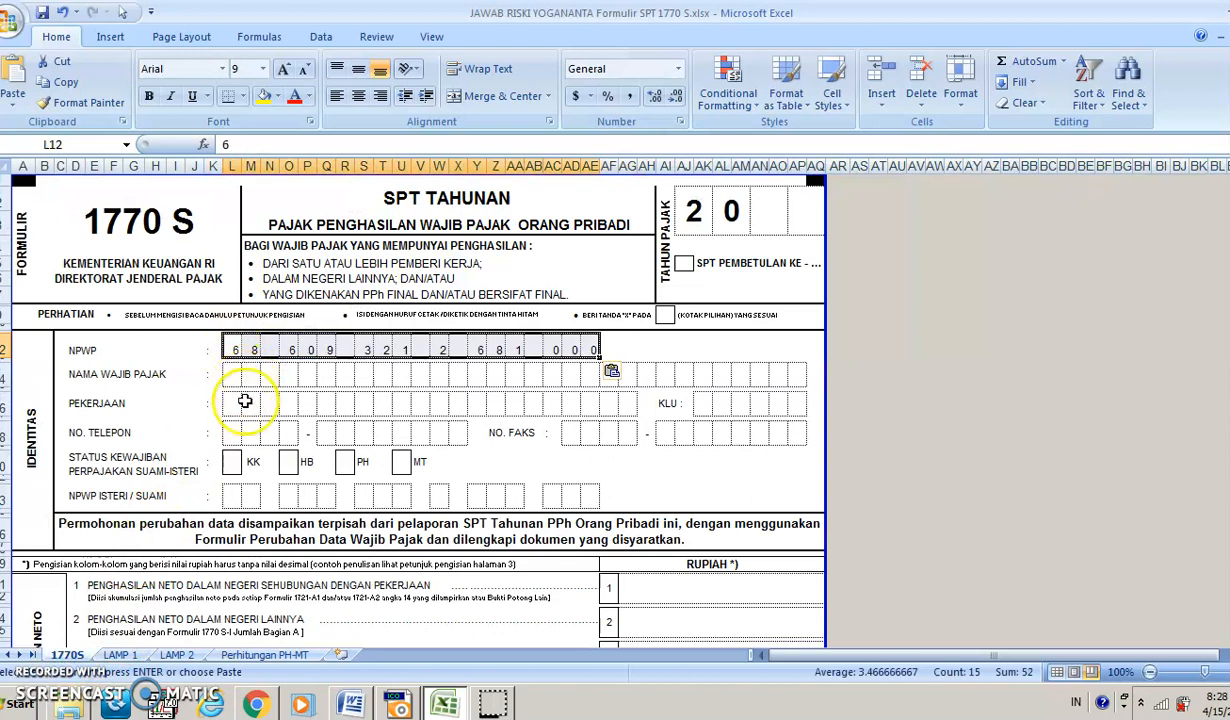
- Copy the taxpayer's name from LAMP 1 into the Nama Wajib Pajak boxes on the 1770S sheet
left_click(120, 655)
left_click_drag(228, 325, 513, 324)
key("ctrl+c")
left_click(67, 655)
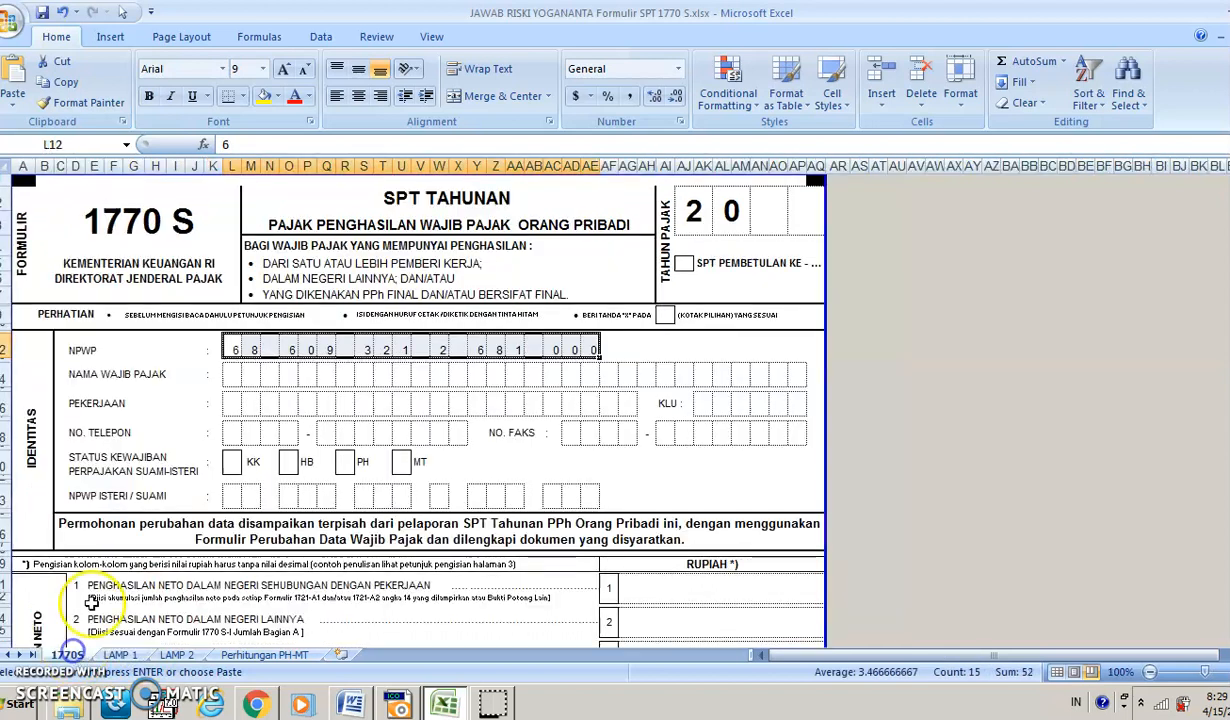
left_click(250, 377)
left_click(231, 379)
key("ctrl+v")
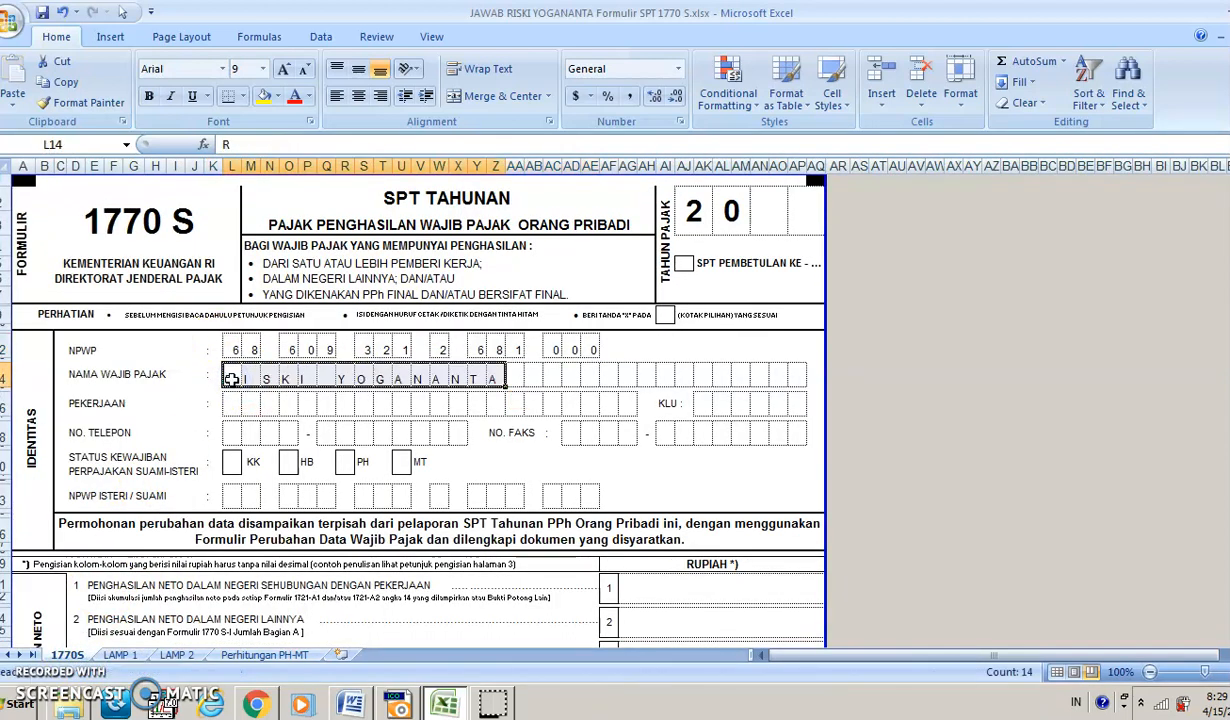
- Return to the LAMP 2 sheet and examine the final-tax income categories listed in Bagian A
left_click(177, 655)
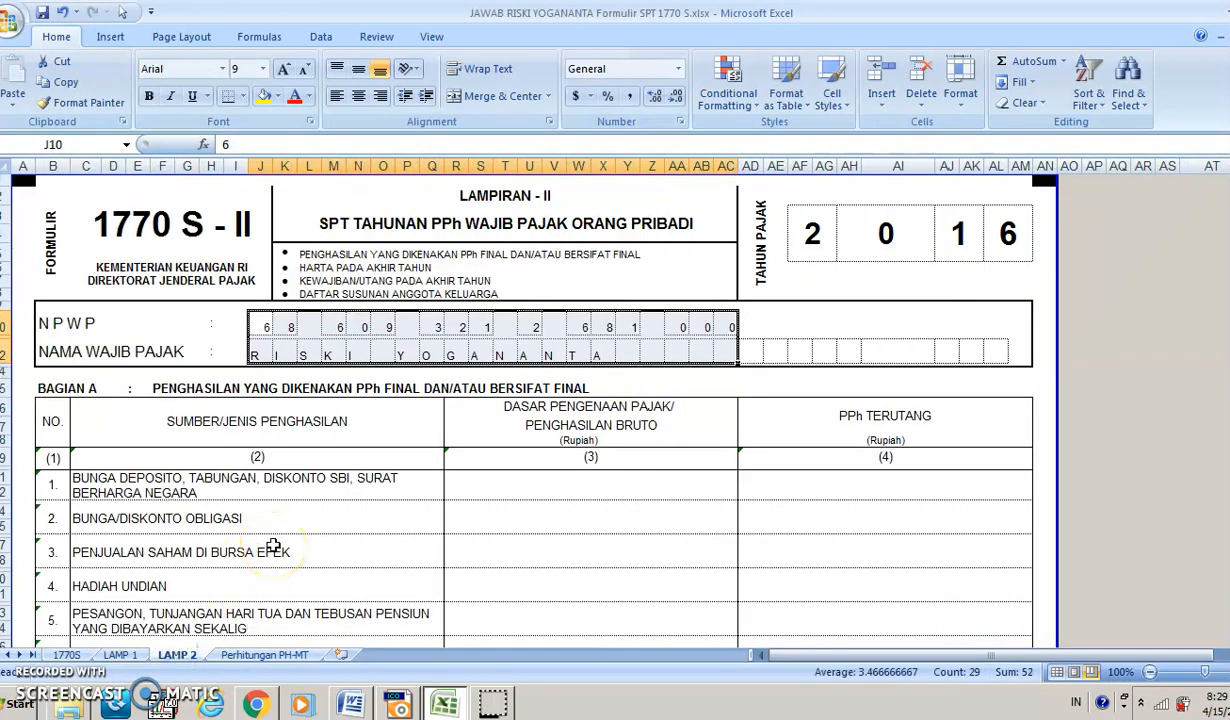
scroll(273, 546, "down", 1)
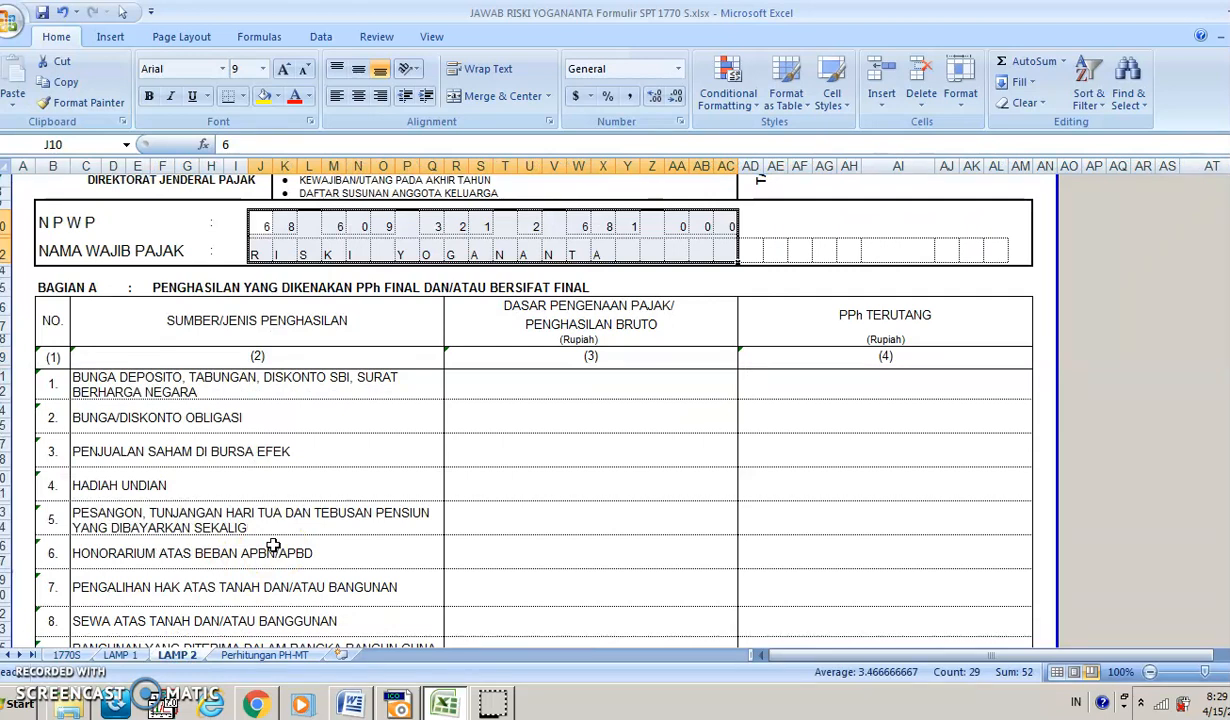
left_click(185, 582)
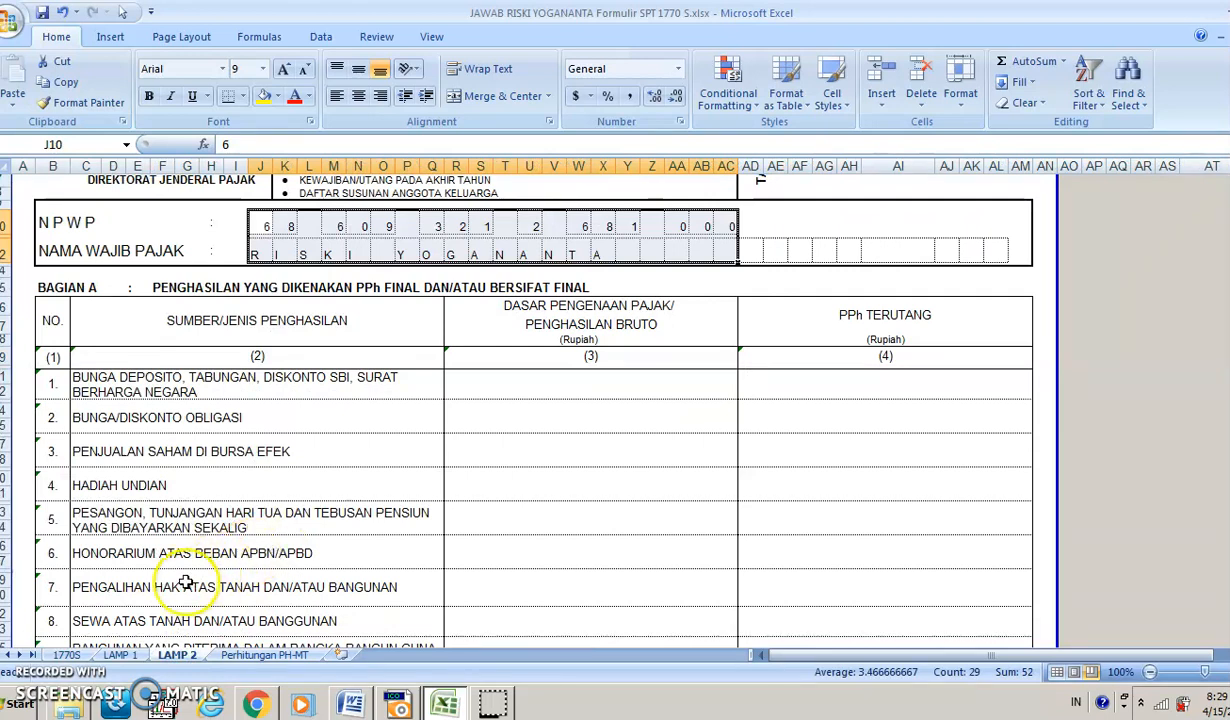